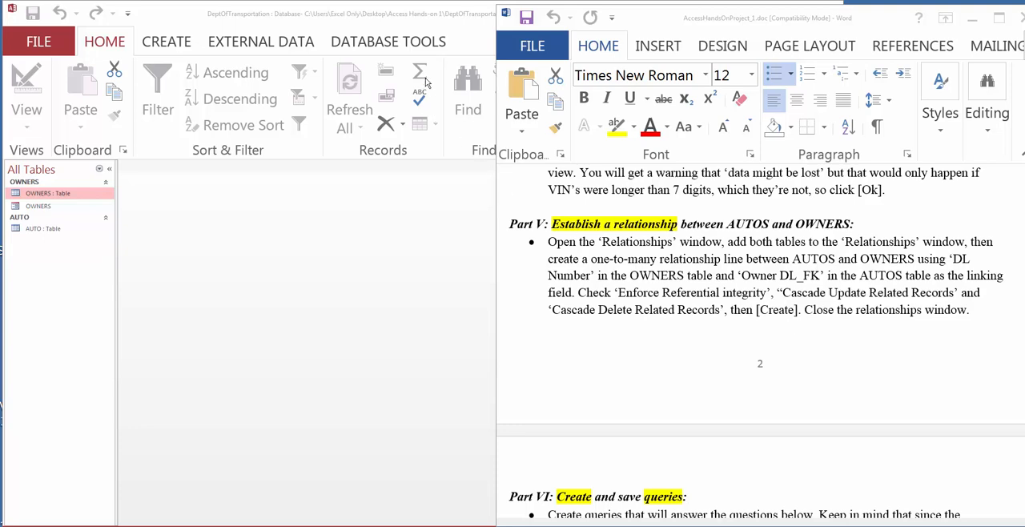
Step: Open the Relationships window and add the AUTO and OWNERS tables to it
{"action": "left_click", "coordinate": [371, 44]}
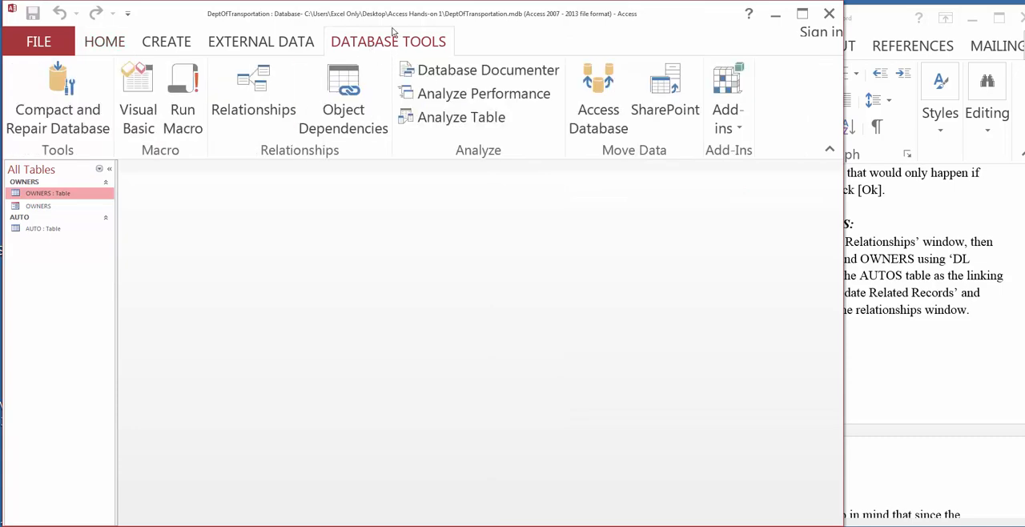
{"action": "left_click", "coordinate": [263, 107]}
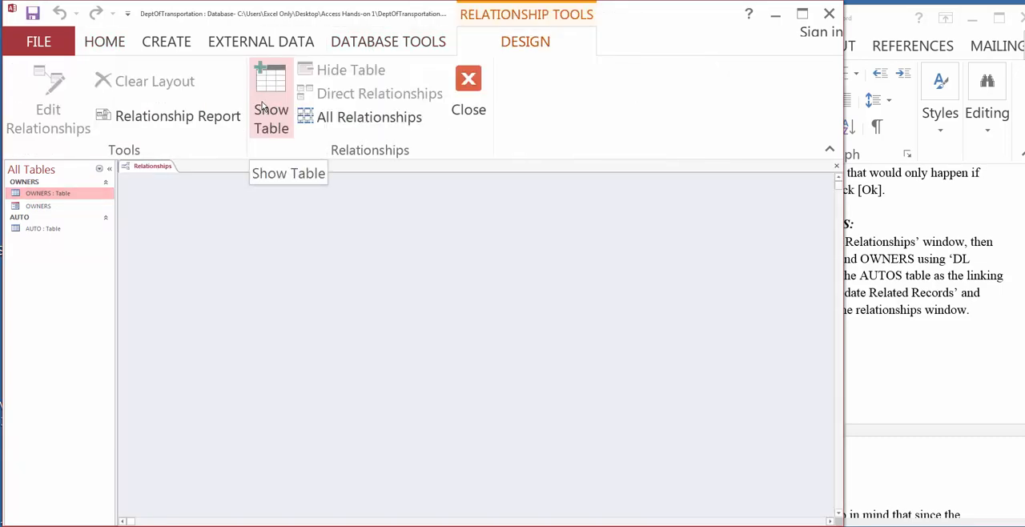
{"action": "left_click", "coordinate": [264, 110]}
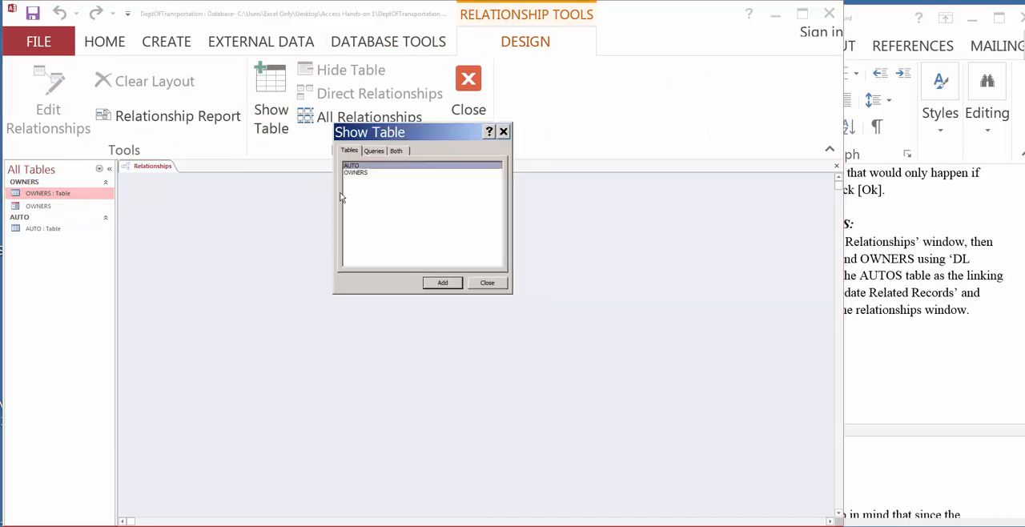
{"action": "left_click", "coordinate": [441, 283]}
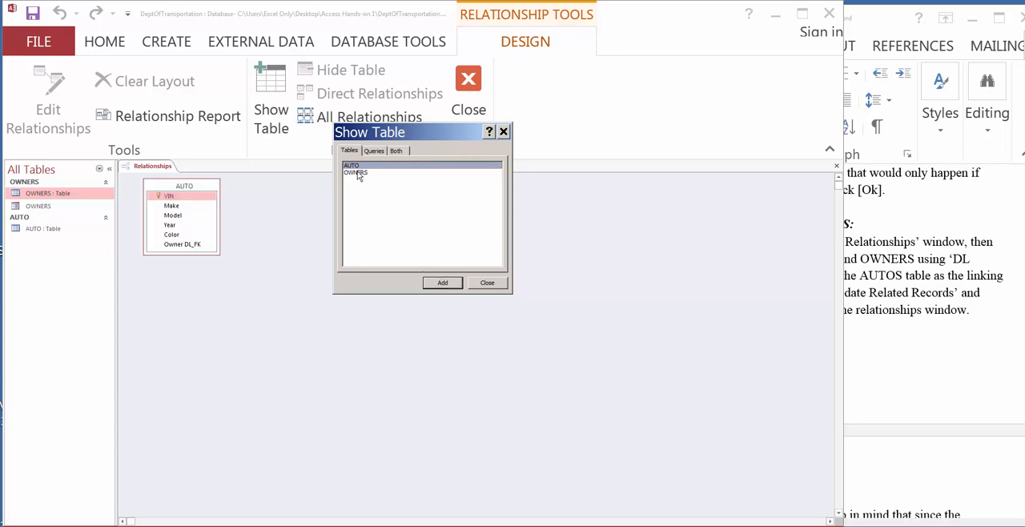
{"action": "left_click", "coordinate": [357, 173]}
{"action": "left_click", "coordinate": [455, 284]}
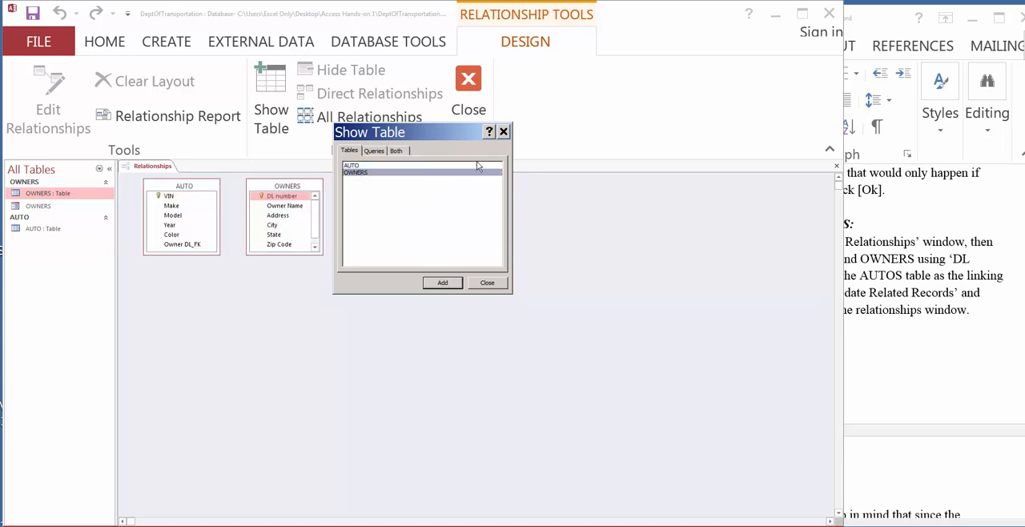
{"action": "left_click", "coordinate": [488, 284]}
Step: Space the AUTO and OWNERS tables apart in the relationships layout and save the layout
{"action": "left_click_drag", "start_coordinate": [297, 190], "coordinate": [342, 209]}
{"action": "left_click_drag", "start_coordinate": [182, 189], "coordinate": [210, 208]}
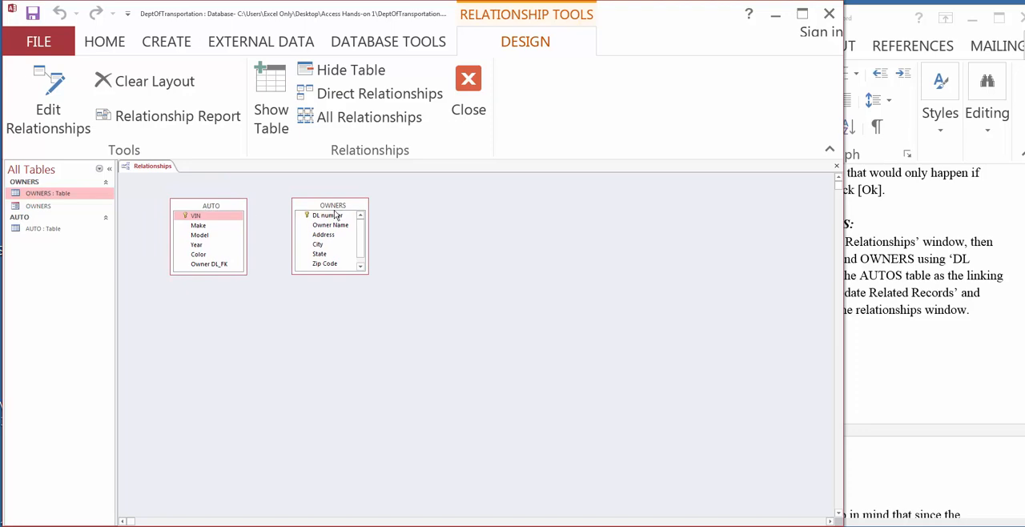
{"action": "left_click_drag", "start_coordinate": [334, 205], "coordinate": [338, 207]}
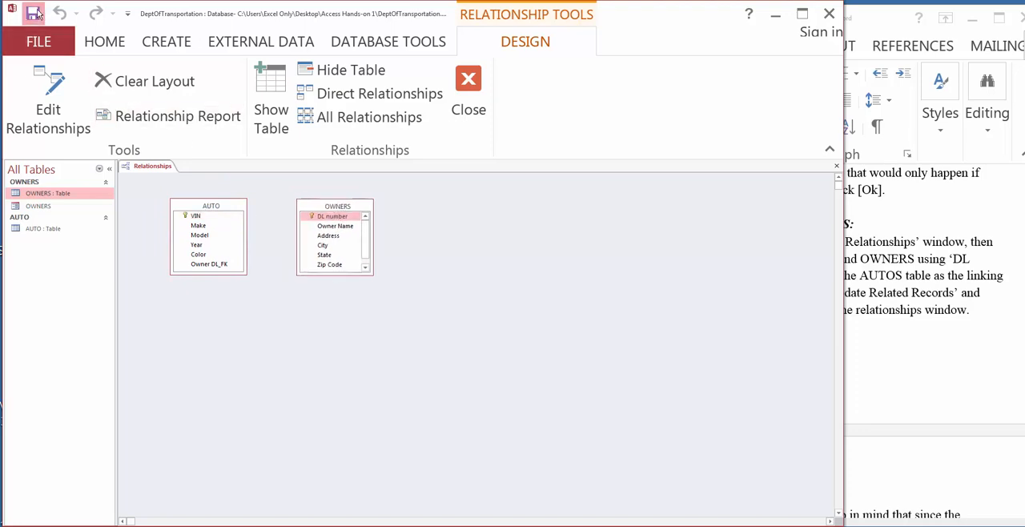
{"action": "right_click", "coordinate": [147, 166]}
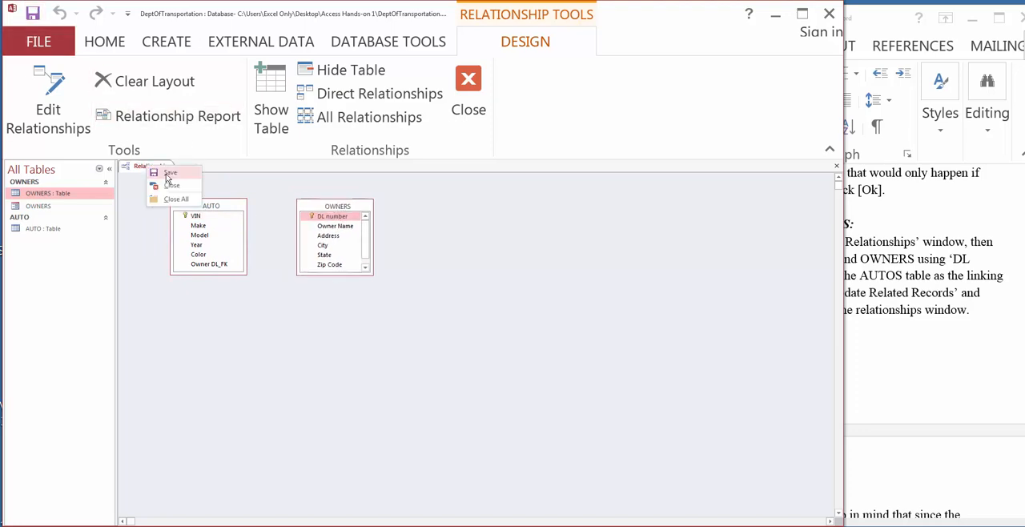
{"action": "left_click", "coordinate": [167, 173]}
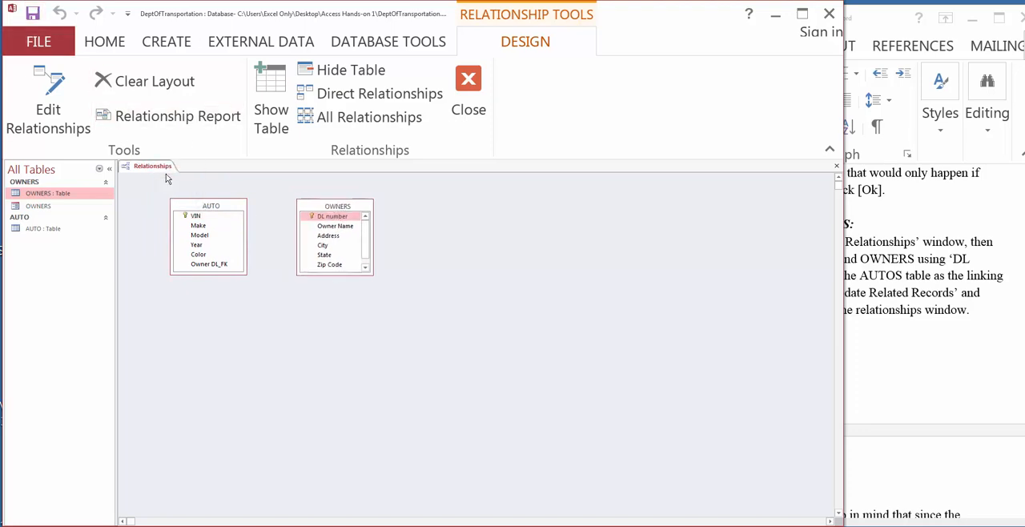
Step: Relate DL number in OWNERS to Owner DL_FK in AUTO with referential integrity, cascade update and cascade delete, and close the Relationships window
{"action": "left_click", "coordinate": [222, 265]}
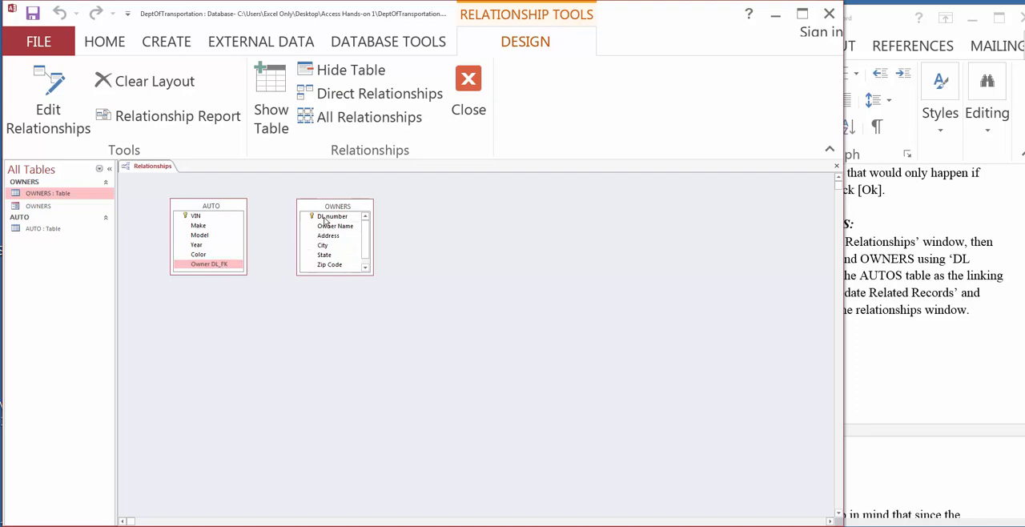
{"action": "mouse_move", "coordinate": [325, 222]}
{"action": "left_mouse_down"}
{"action": "mouse_move", "coordinate": [239, 268]}
{"action": "mouse_move", "coordinate": [282, 252]}
{"action": "mouse_move", "coordinate": [309, 217]}
{"action": "left_mouse_up"}
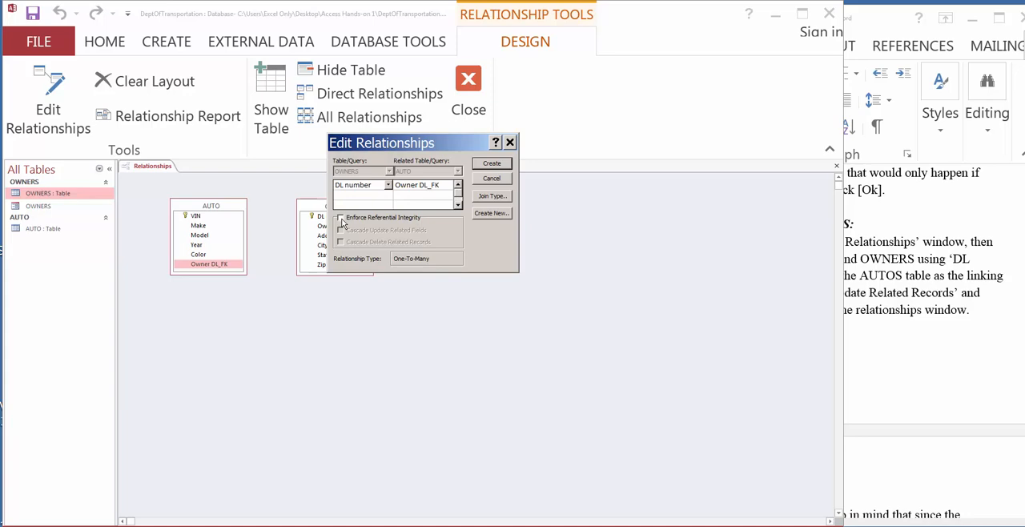
{"action": "left_click", "coordinate": [340, 218]}
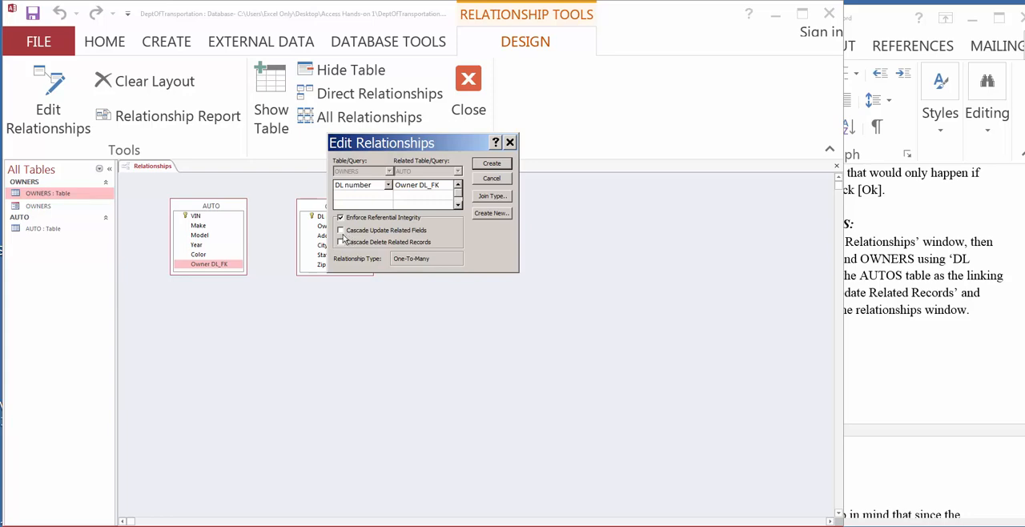
{"action": "left_click", "coordinate": [341, 230]}
{"action": "left_click", "coordinate": [863, 20]}
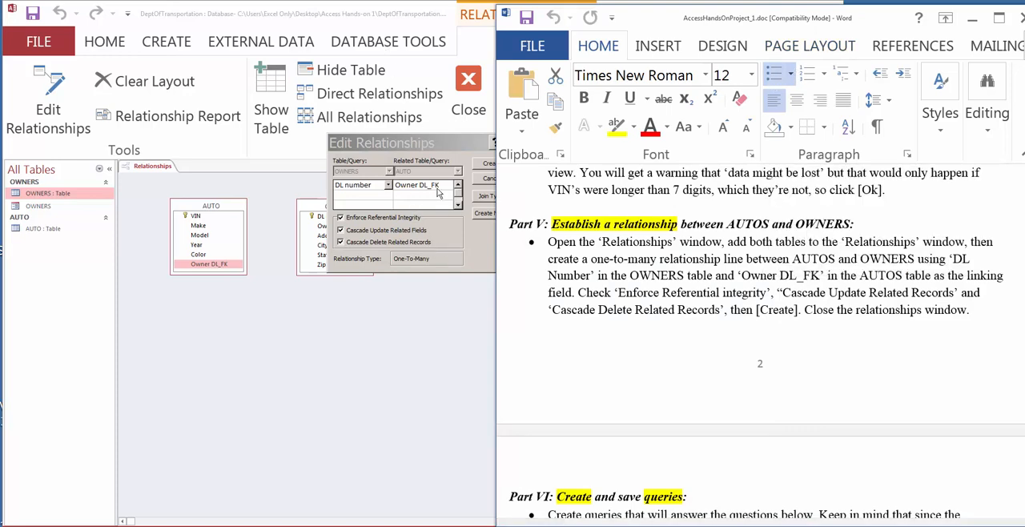
{"action": "left_click", "coordinate": [438, 150]}
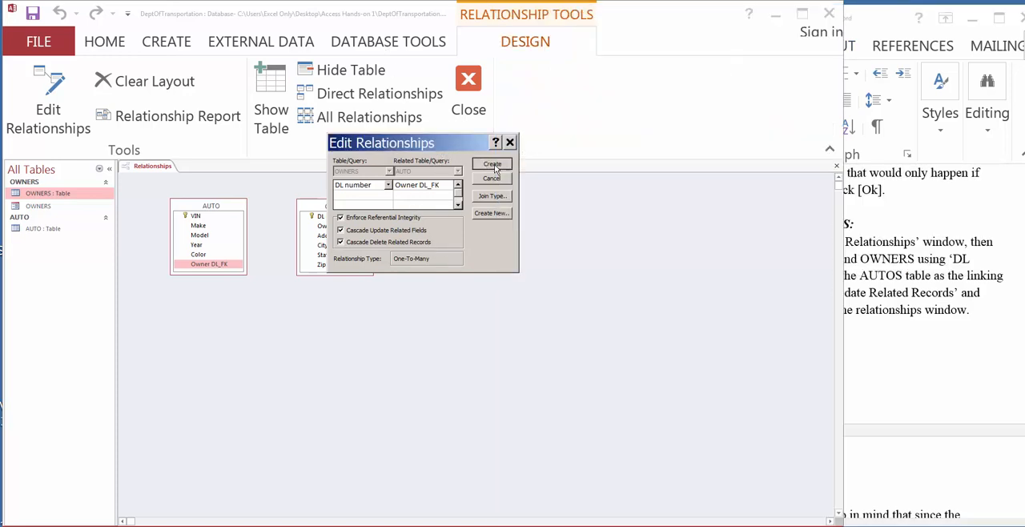
{"action": "left_click", "coordinate": [492, 164]}
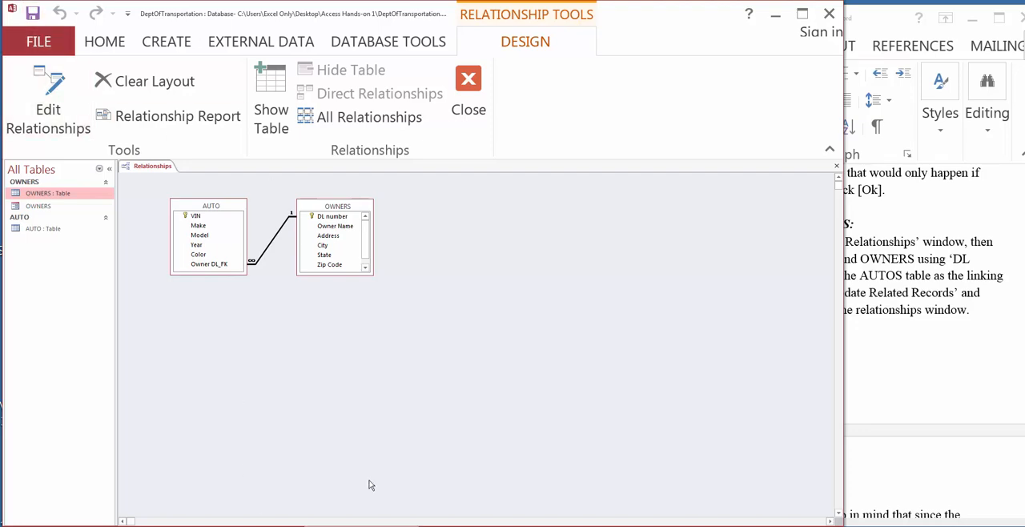
{"action": "left_click", "coordinate": [466, 93]}
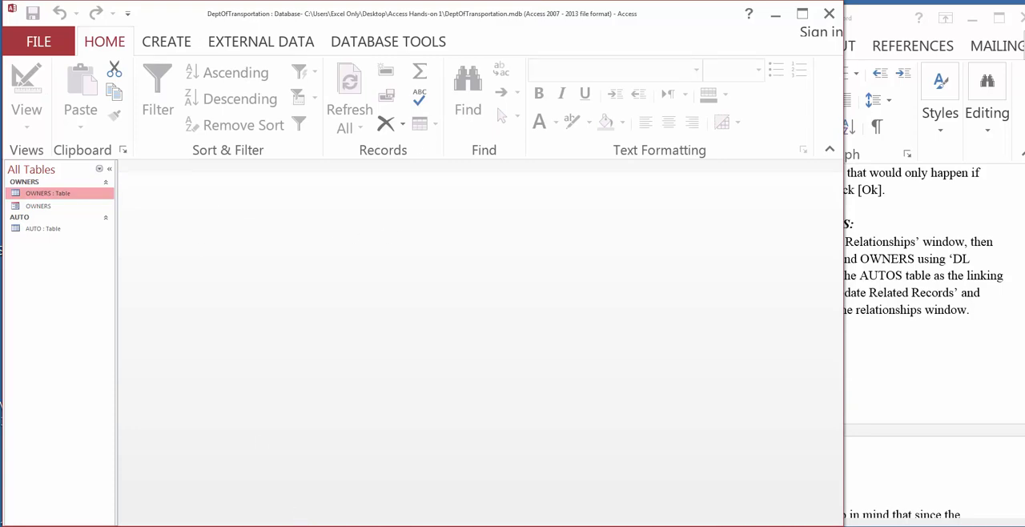
Step: Switch to the Word instructions and read the Part VI introduction and the first query task with its hint
{"action": "left_click", "coordinate": [908, 364]}
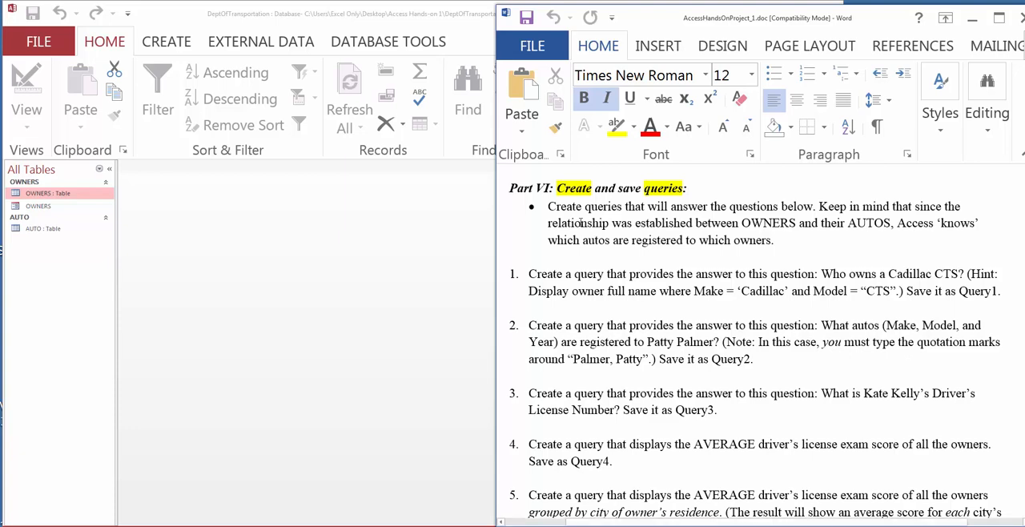
{"action": "left_click_drag", "start_coordinate": [548, 206], "coordinate": [761, 261]}
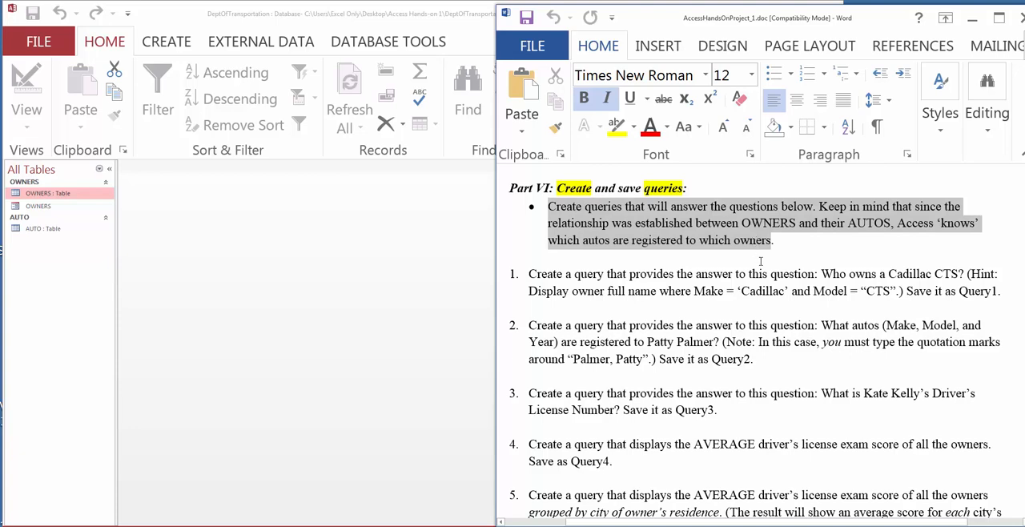
{"action": "left_click", "coordinate": [713, 287]}
{"action": "left_click_drag", "start_coordinate": [529, 275], "coordinate": [607, 276]}
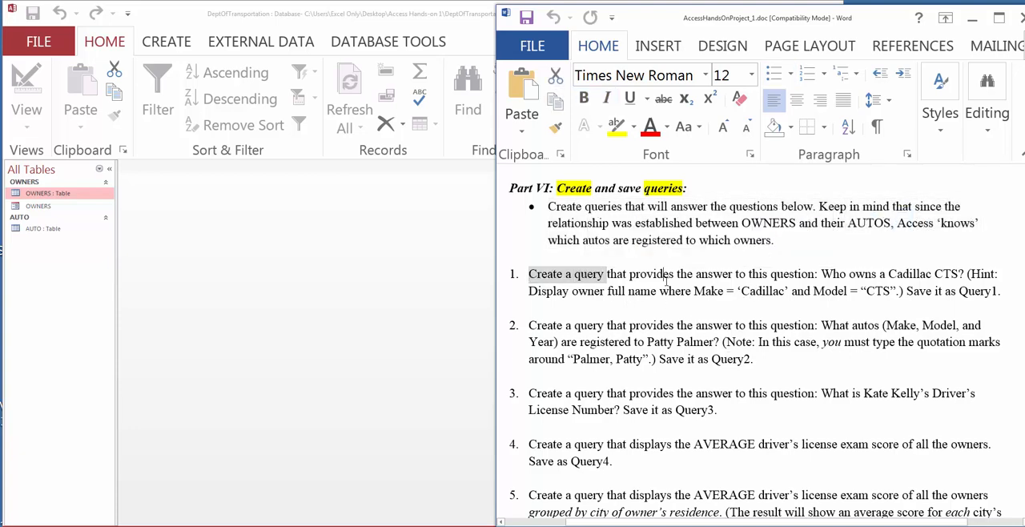
{"action": "left_click", "coordinate": [666, 273]}
{"action": "left_click_drag", "start_coordinate": [688, 275], "coordinate": [964, 275]}
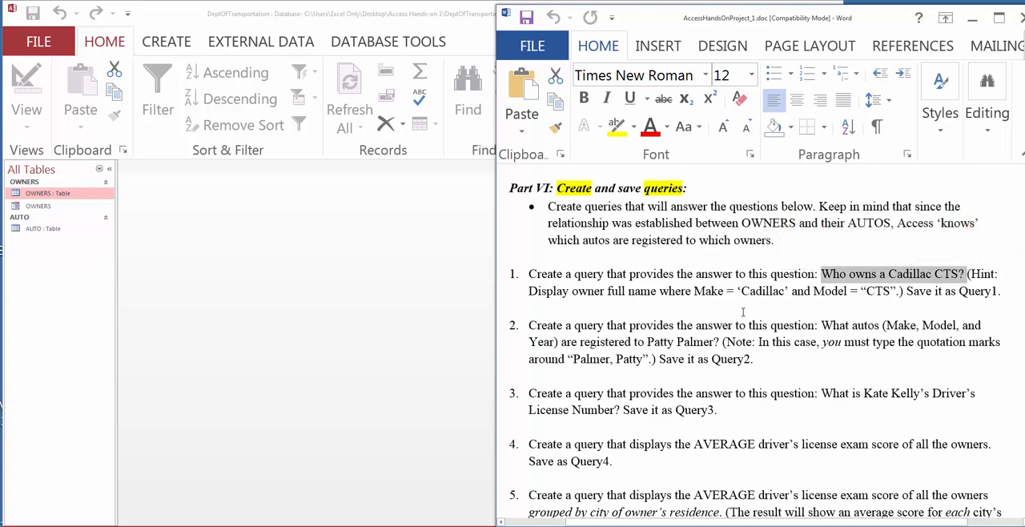
{"action": "left_click", "coordinate": [529, 292]}
{"action": "left_click_drag", "start_coordinate": [528, 291], "coordinate": [773, 292]}
{"action": "left_click_drag", "start_coordinate": [776, 291], "coordinate": [878, 291]}
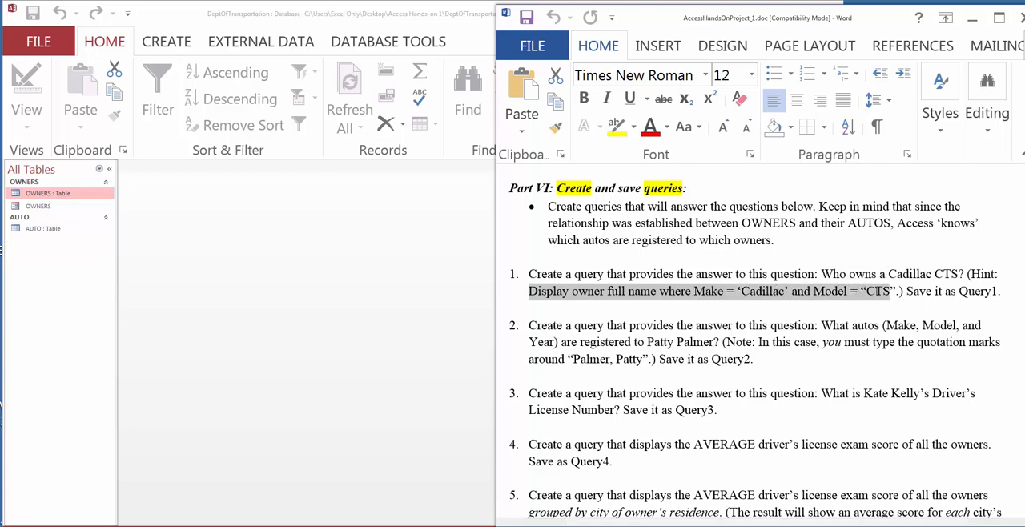
{"action": "left_click", "coordinate": [678, 293]}
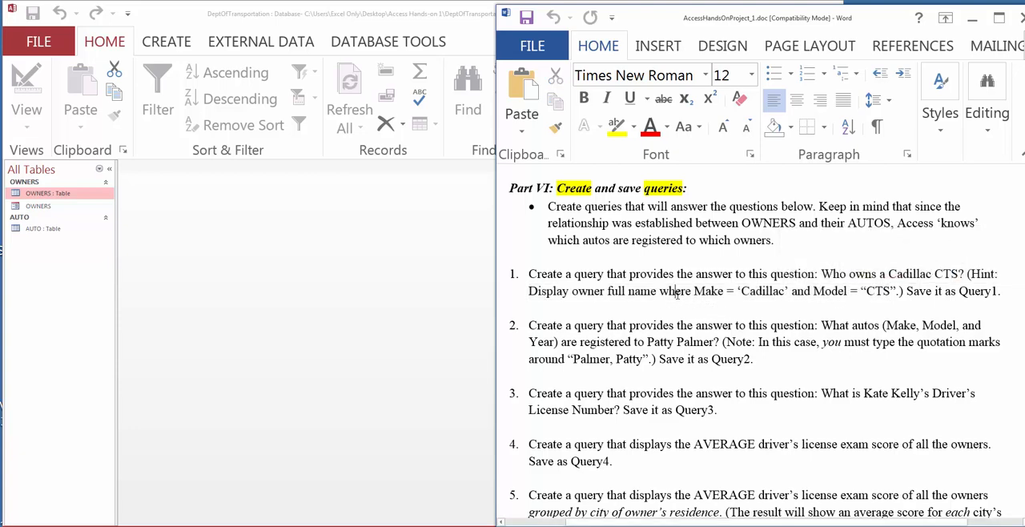
{"action": "double_click", "coordinate": [677, 293]}
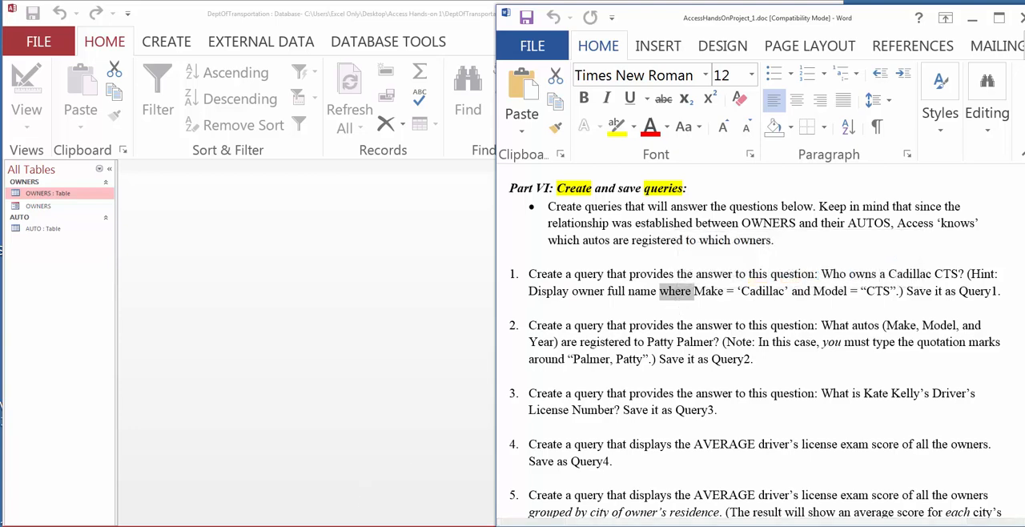
Step: Switch to Access and create a new query in Design view based on the OWNERS and AUTO tables
{"action": "left_click", "coordinate": [350, 131]}
{"action": "left_click", "coordinate": [163, 44]}
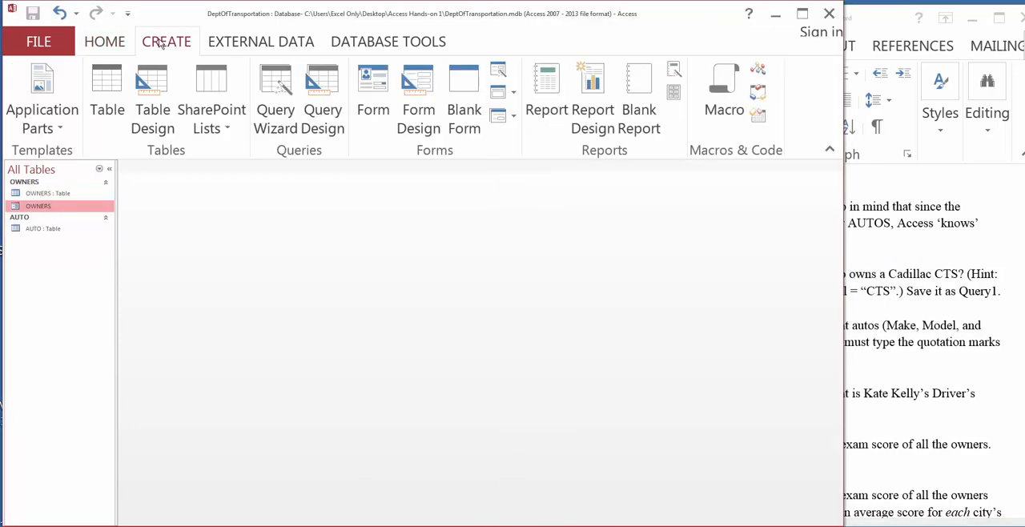
{"action": "left_click", "coordinate": [328, 95]}
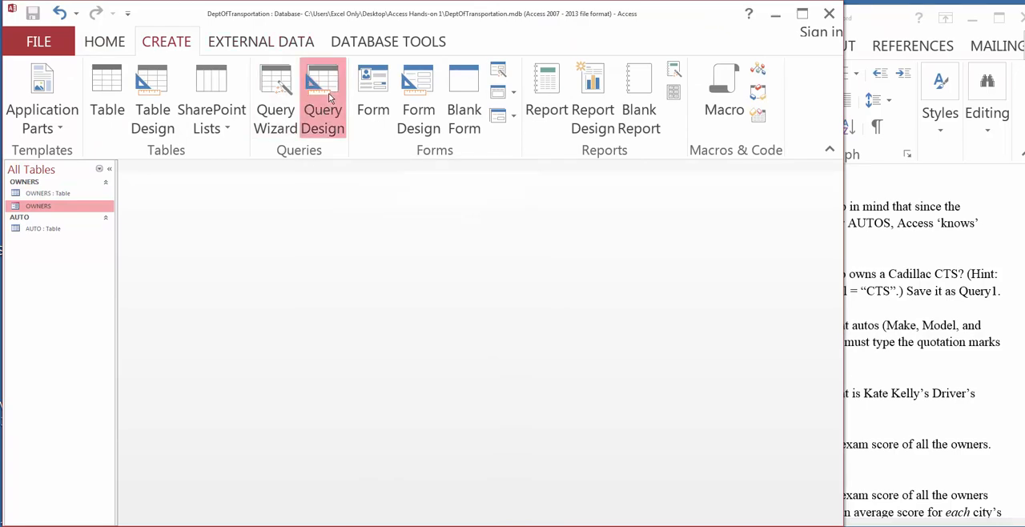
{"action": "left_click_drag", "start_coordinate": [405, 389], "coordinate": [410, 188]}
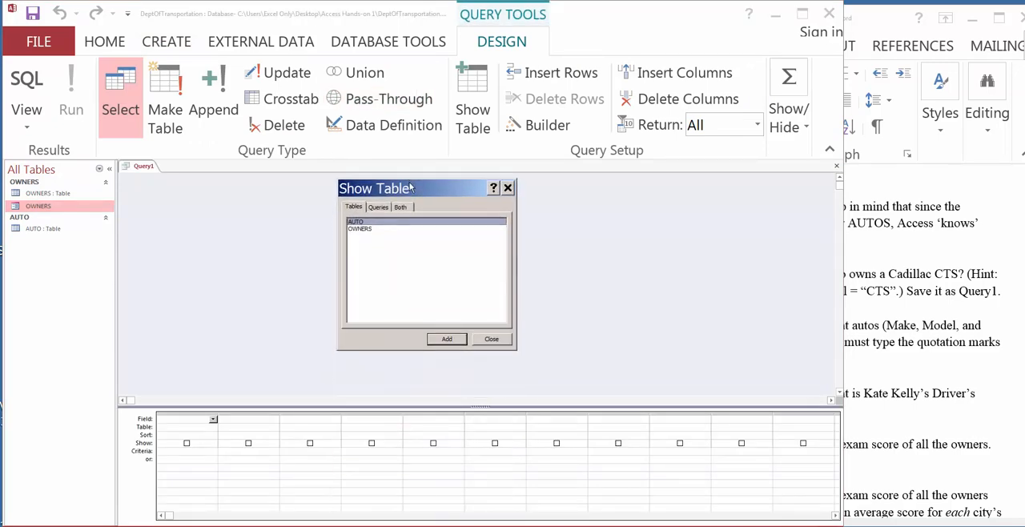
{"action": "double_click", "coordinate": [359, 228]}
{"action": "double_click", "coordinate": [358, 222]}
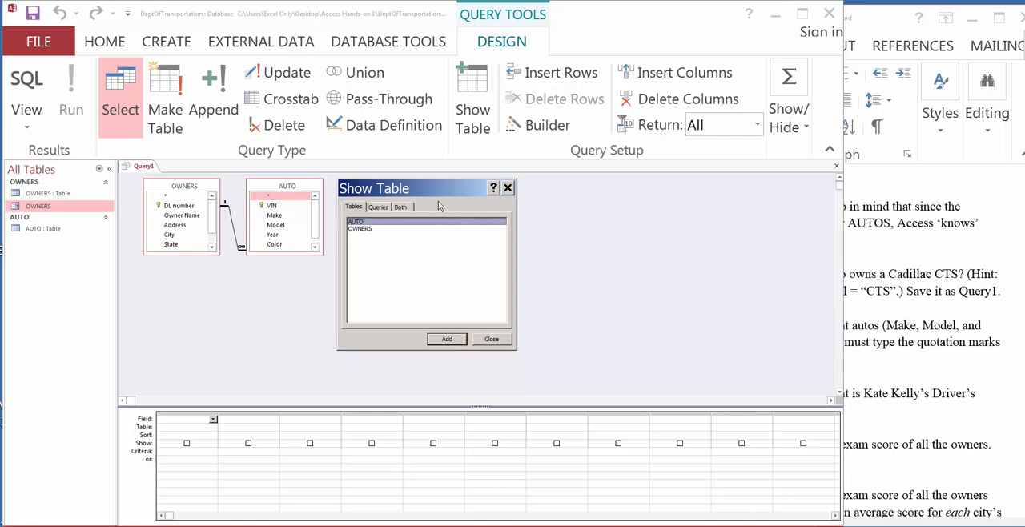
{"action": "left_click_drag", "start_coordinate": [464, 188], "coordinate": [539, 193]}
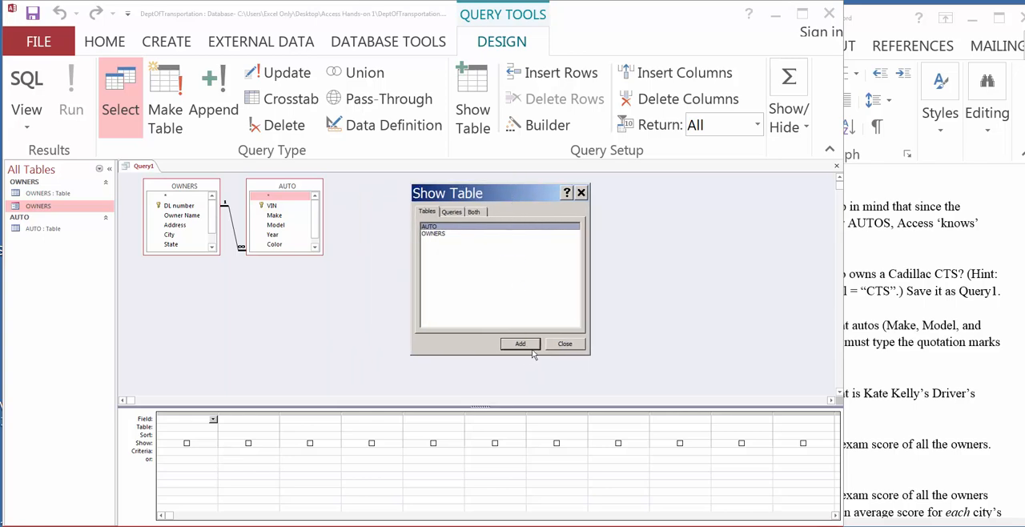
{"action": "left_click", "coordinate": [566, 345]}
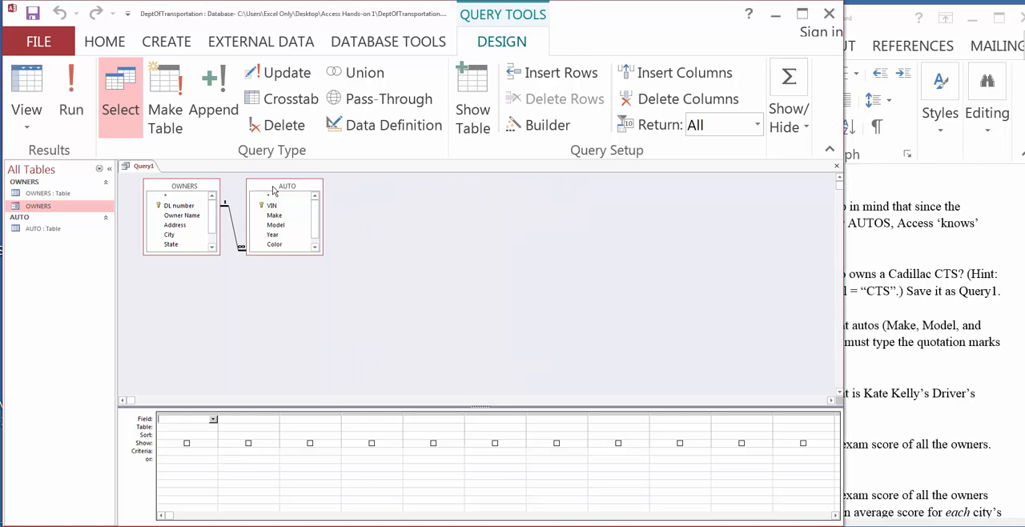
Step: Switch to the Word instructions and reread the first query's question and its Make and Model criteria
{"action": "left_click", "coordinate": [882, 20]}
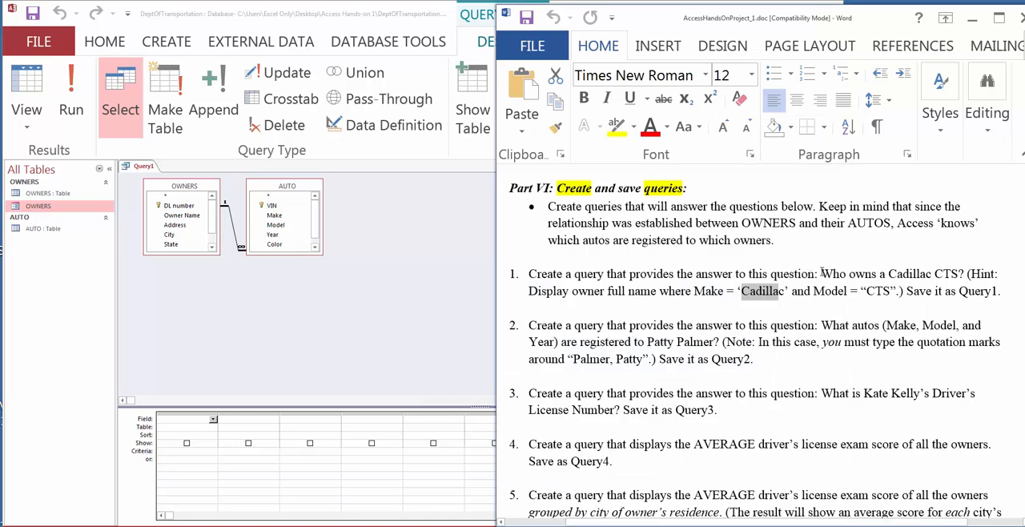
{"action": "left_click_drag", "start_coordinate": [822, 273], "coordinate": [934, 275]}
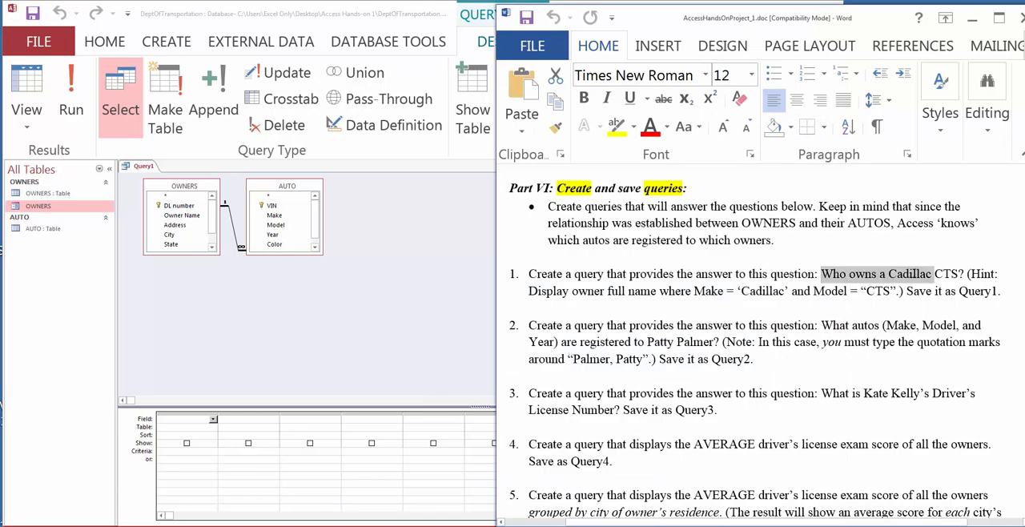
{"action": "left_click", "coordinate": [878, 275]}
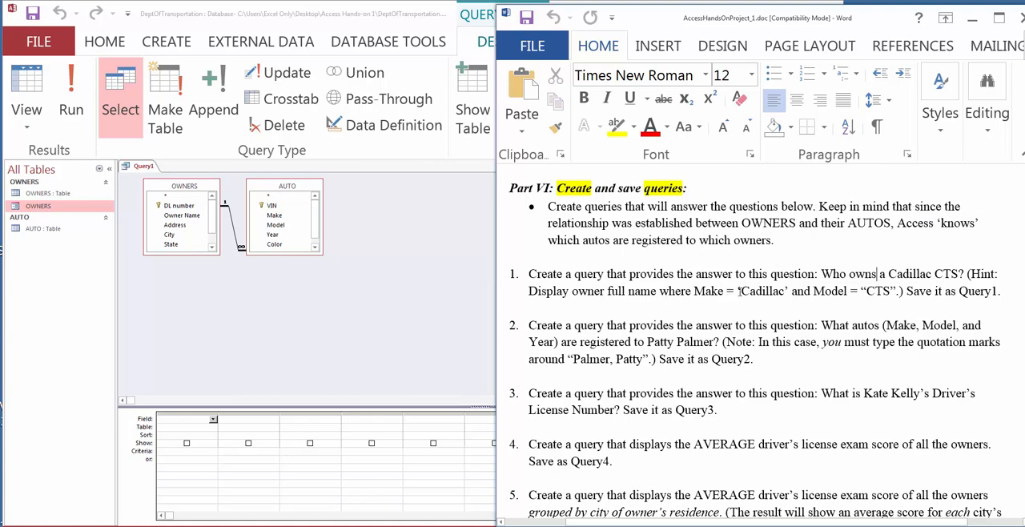
{"action": "left_click_drag", "start_coordinate": [739, 292], "coordinate": [791, 292]}
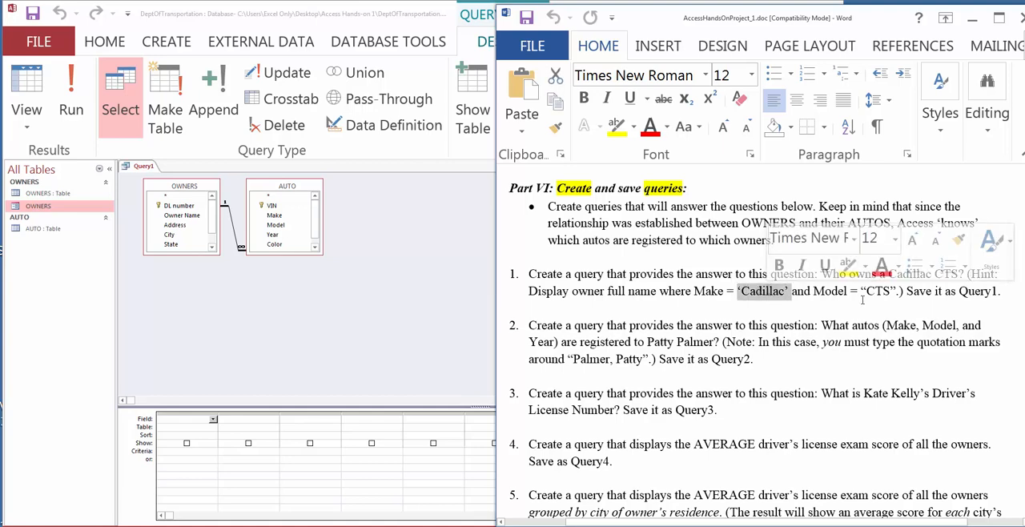
{"action": "left_click_drag", "start_coordinate": [866, 291], "coordinate": [891, 292]}
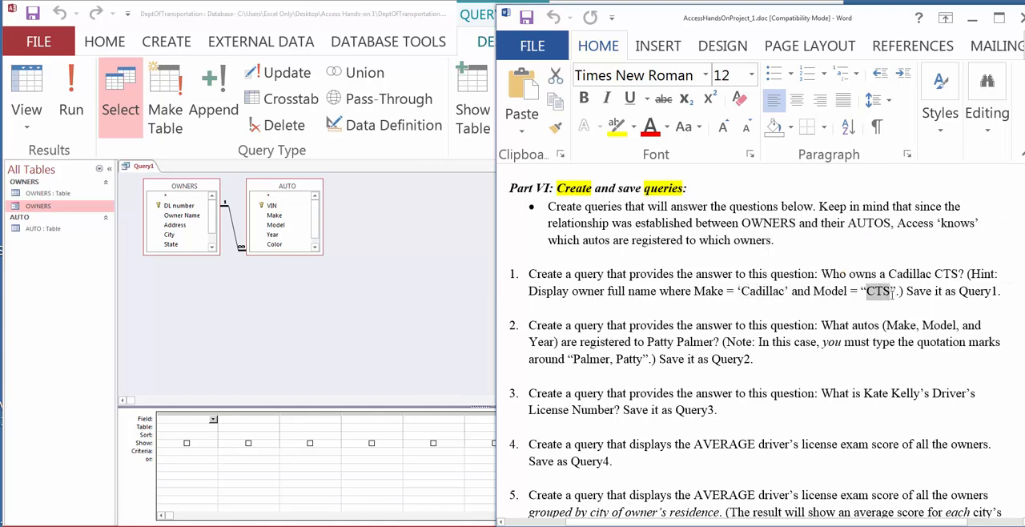
{"action": "left_click", "coordinate": [860, 308]}
{"action": "double_click", "coordinate": [769, 292]}
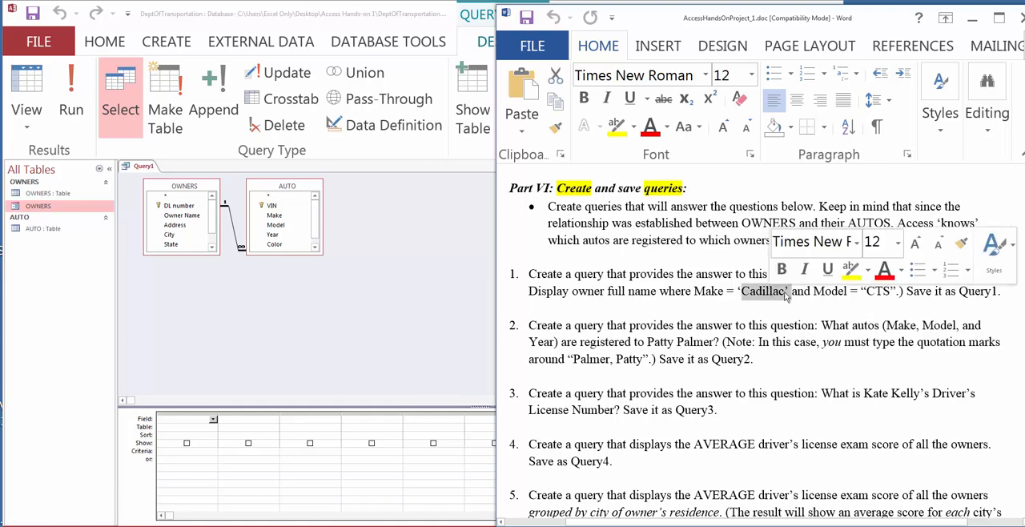
Step: Review the Make value Cadillac and the Model value CTS in the first query task's hint
{"action": "left_click_drag", "start_coordinate": [890, 291], "coordinate": [868, 296]}
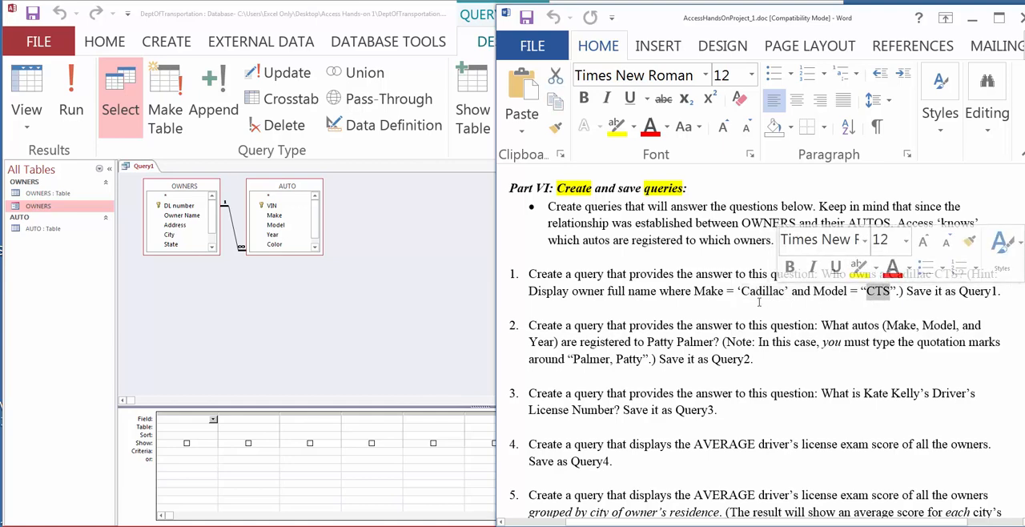
{"action": "double_click", "coordinate": [770, 292]}
{"action": "left_click", "coordinate": [873, 292]}
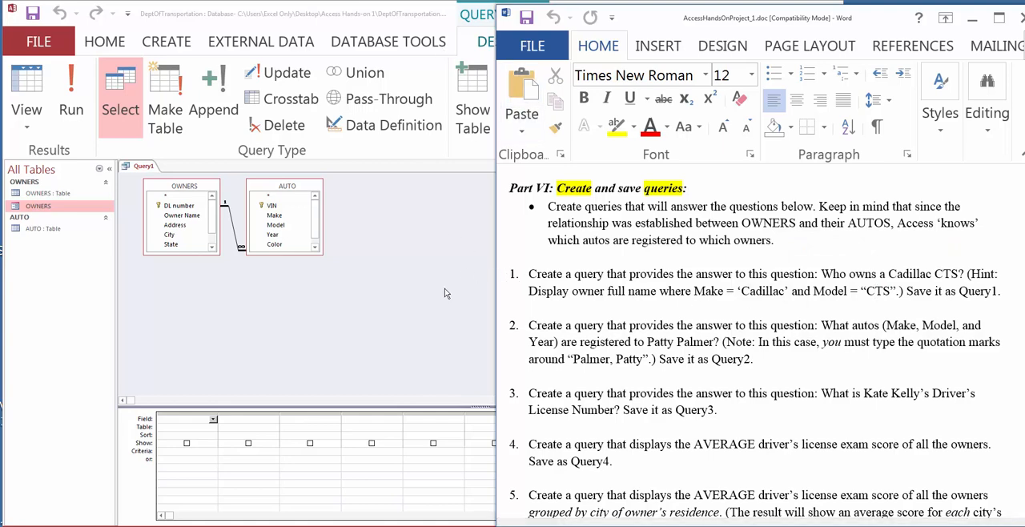
Step: Switch to Access and add Owner Name from the OWNERS table as the query's first field
{"action": "left_click", "coordinate": [378, 247]}
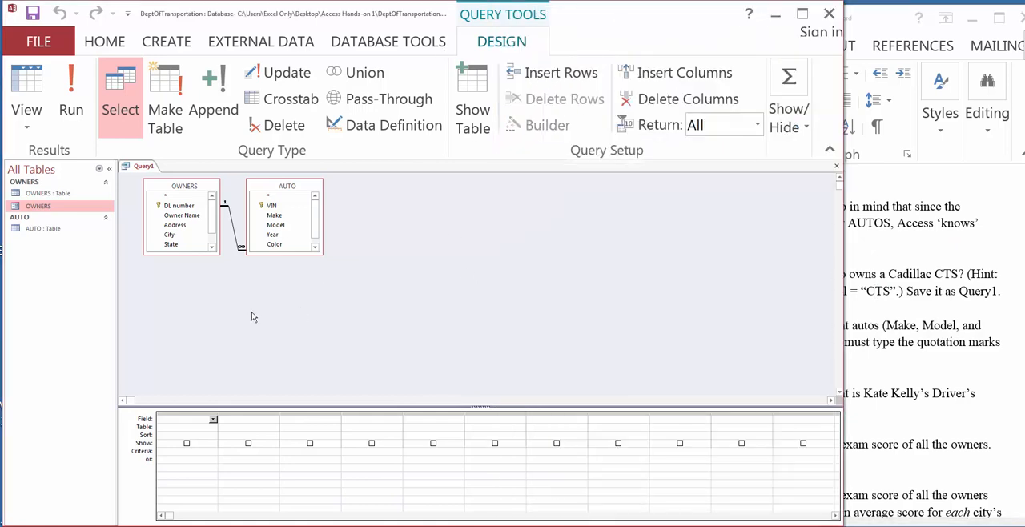
{"action": "left_click", "coordinate": [185, 419]}
{"action": "double_click", "coordinate": [191, 216]}
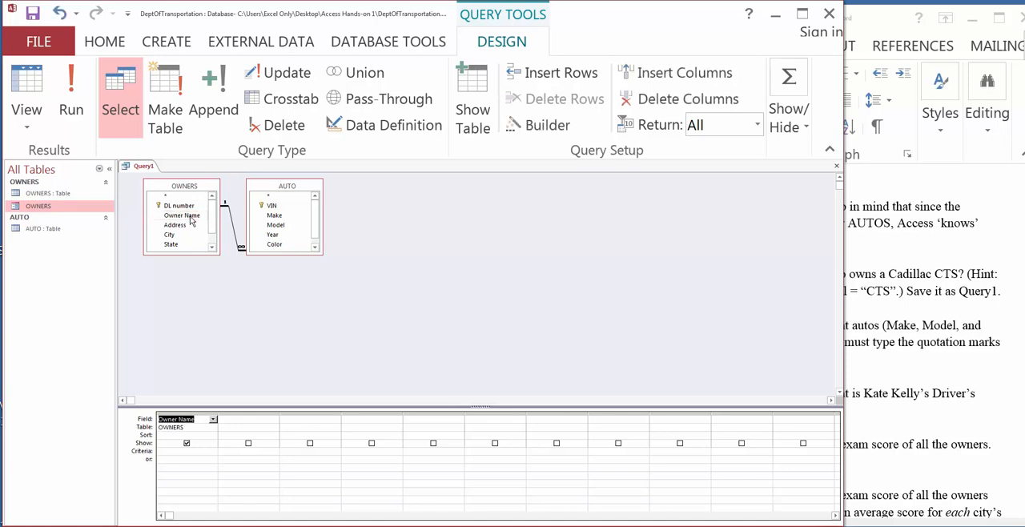
{"action": "left_click", "coordinate": [213, 419]}
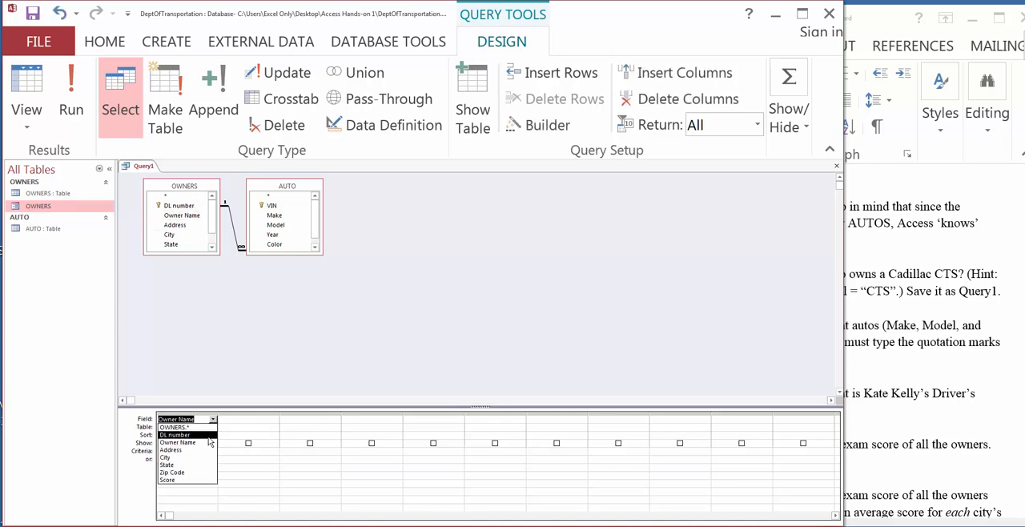
{"action": "left_click", "coordinate": [220, 366]}
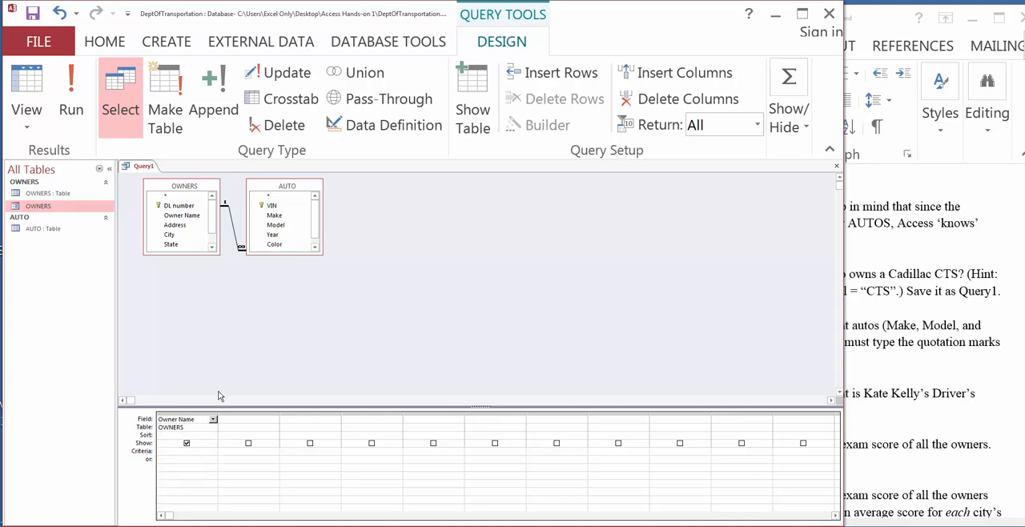
Step: Check the Word instructions, then add Make and Model from the AUTO table as the query's second and third fields in Access
{"action": "left_click", "coordinate": [258, 418]}
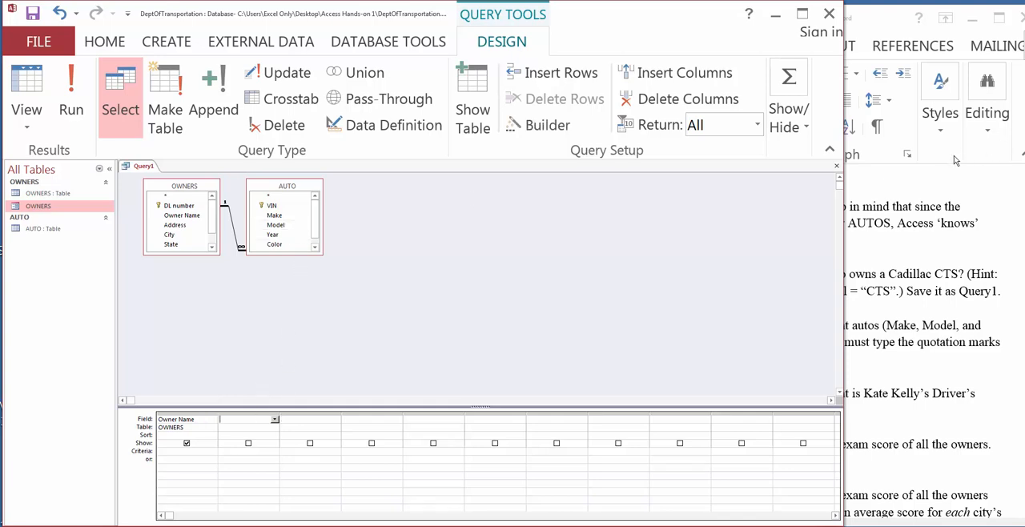
{"action": "left_click", "coordinate": [954, 160]}
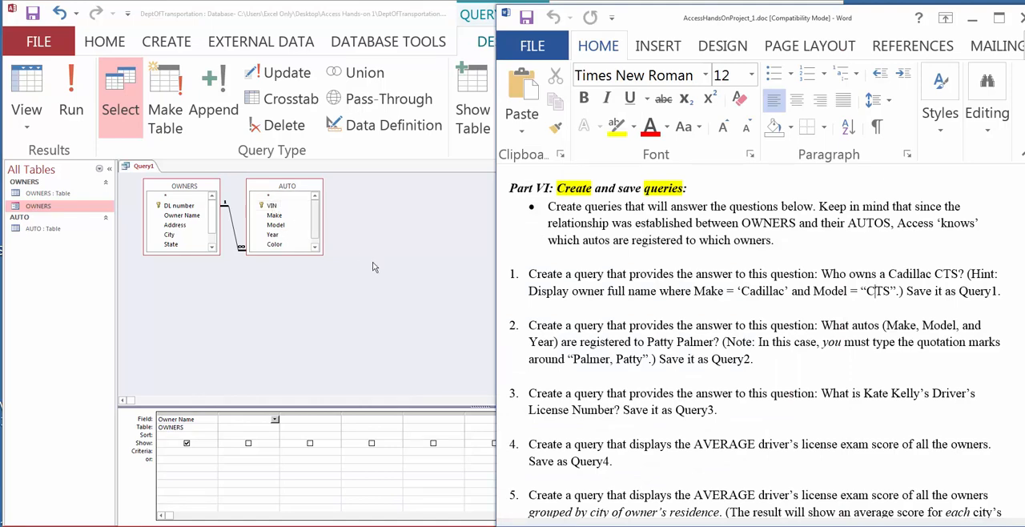
{"action": "double_click", "coordinate": [285, 216]}
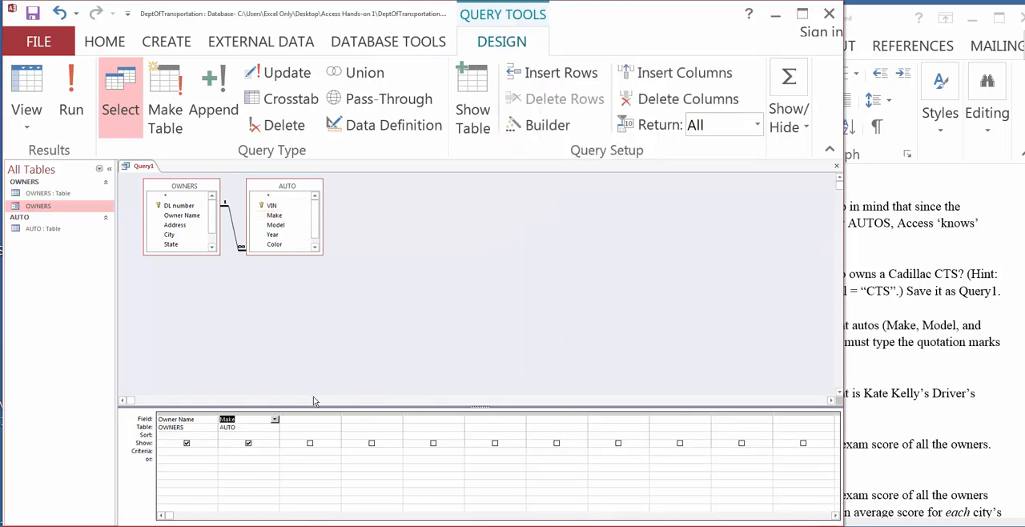
{"action": "left_click", "coordinate": [307, 420]}
{"action": "double_click", "coordinate": [282, 229]}
Step: Check the criteria in Word, then set the Access query's Make criterion to "Cadillac" and its Model criterion to "CTS"
{"action": "left_click", "coordinate": [887, 29]}
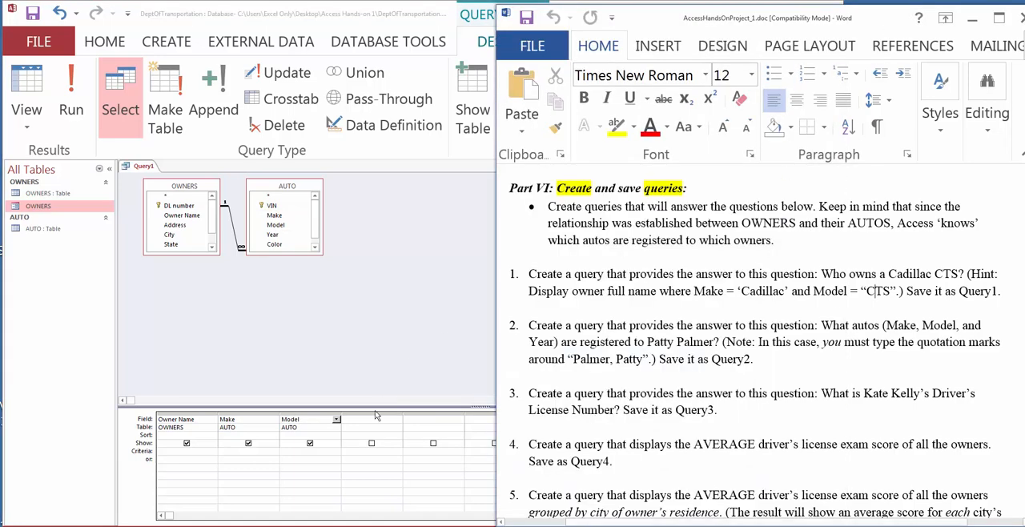
{"action": "left_click", "coordinate": [228, 454]}
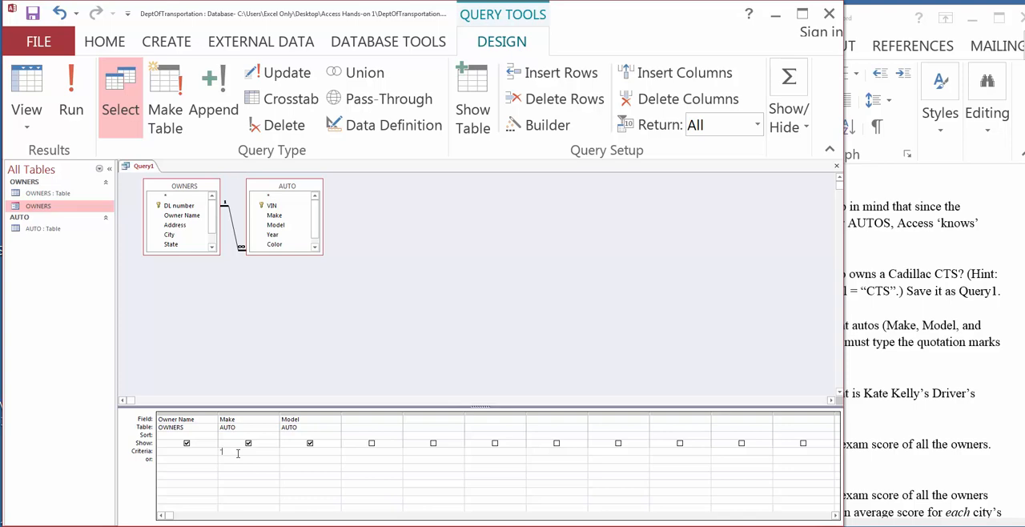
{"action": "type", "text": "\"Cadillac\""}
{"action": "left_click", "coordinate": [869, 31]}
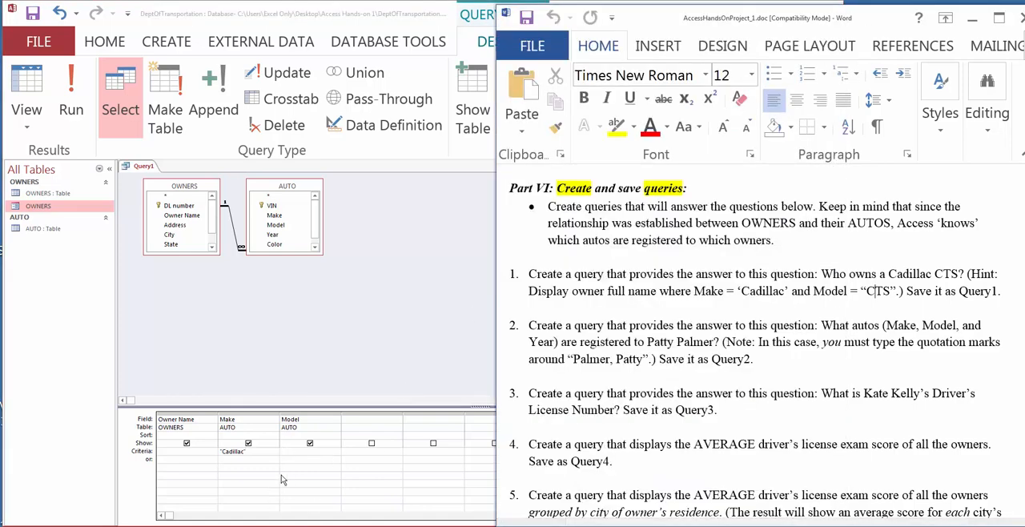
{"action": "left_click", "coordinate": [294, 457]}
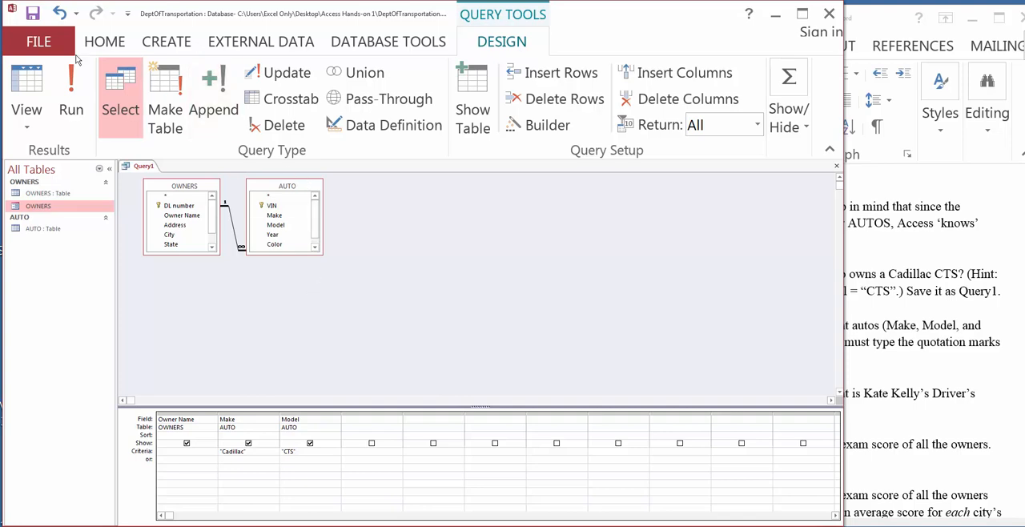
Step: Save the query as Query1 and open its results in Datasheet view
{"action": "left_click", "coordinate": [34, 14]}
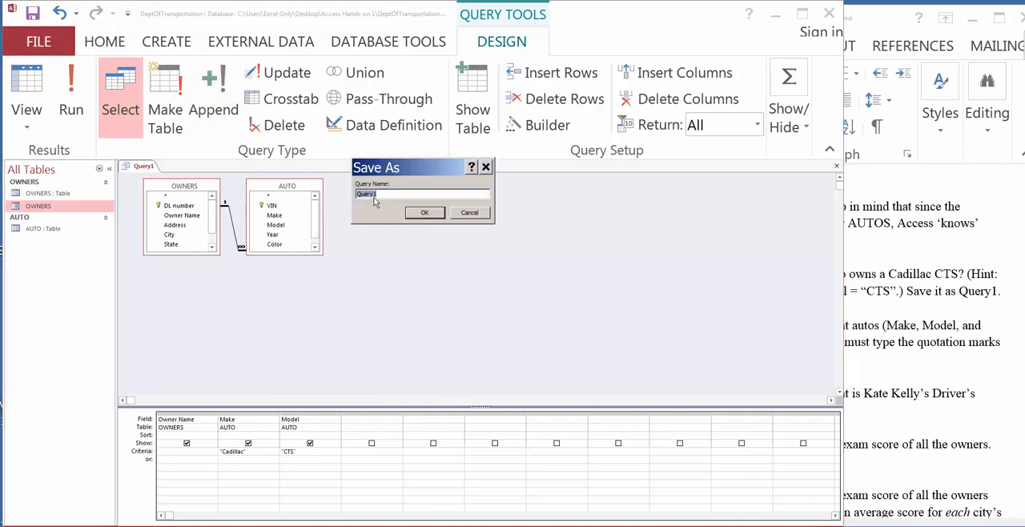
{"action": "left_click", "coordinate": [422, 213]}
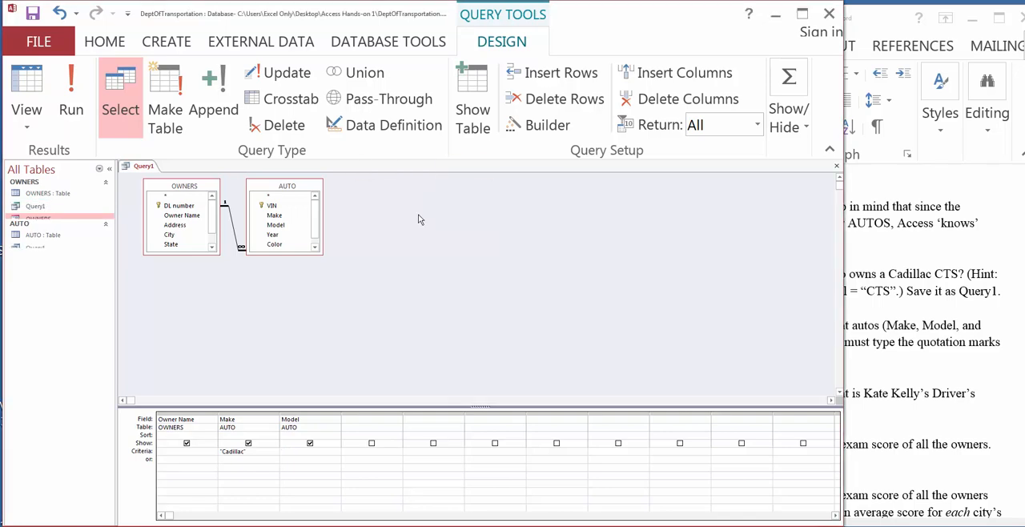
{"action": "double_click", "coordinate": [34, 207]}
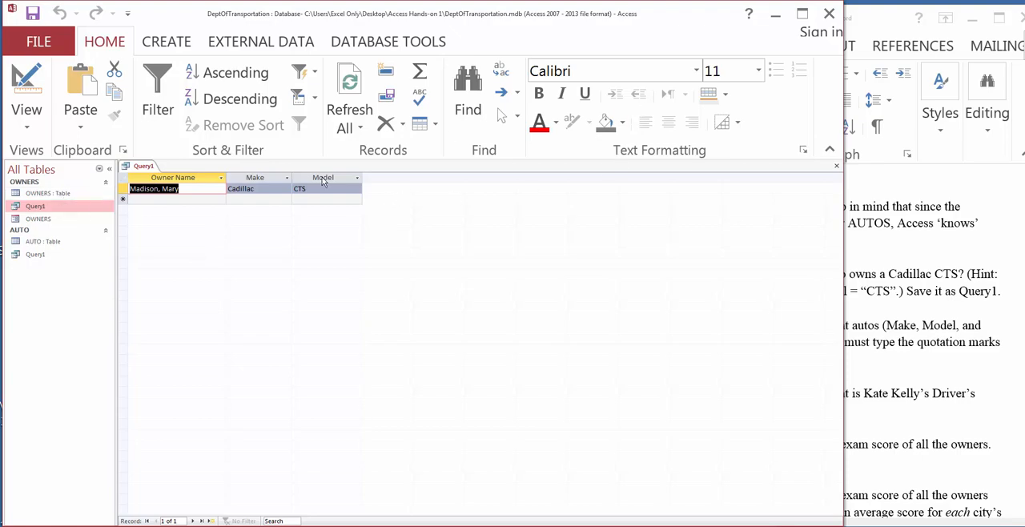
Step: Format the Query1 datasheet text in Arial at size 16
{"action": "left_click", "coordinate": [696, 71]}
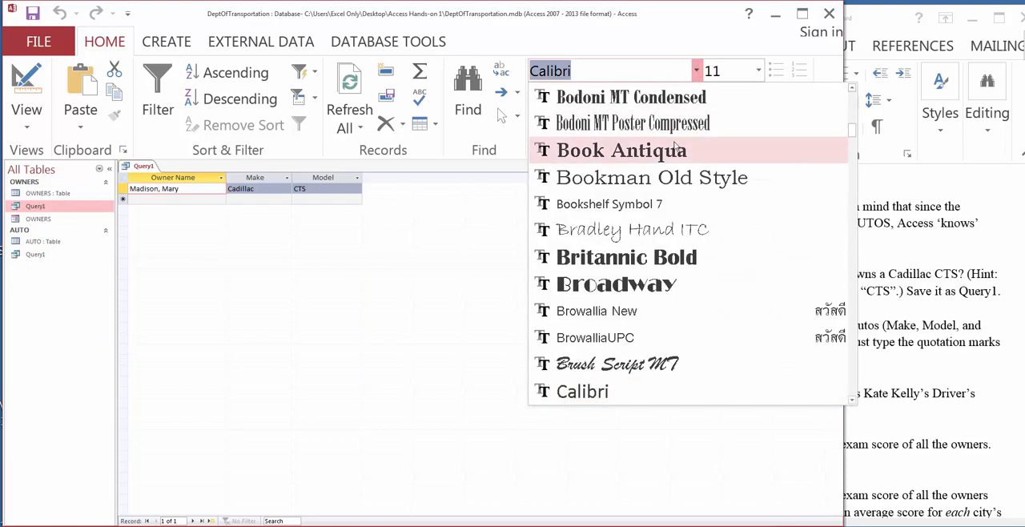
{"action": "scroll", "coordinate": [649, 180], "scroll_direction": "up", "scroll_amount": 8}
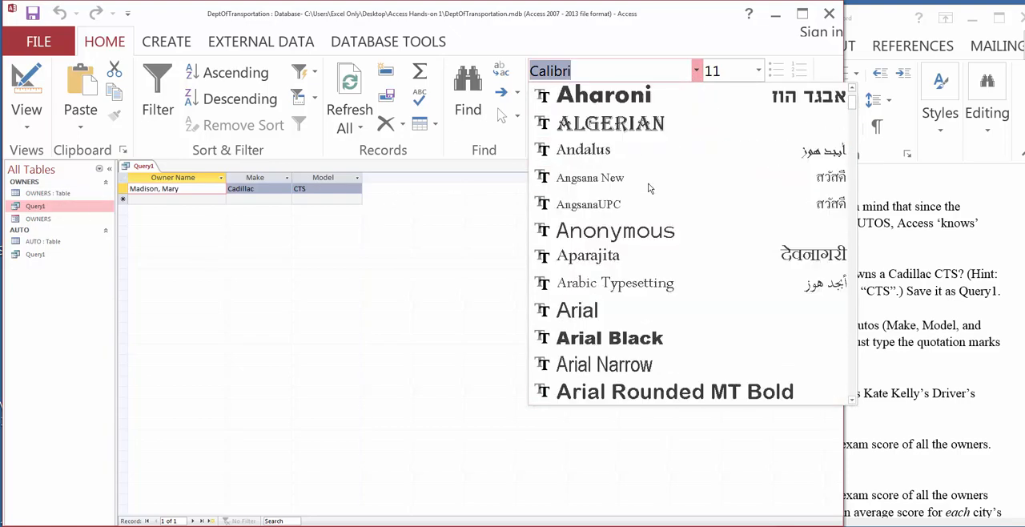
{"action": "scroll", "coordinate": [649, 180], "scroll_direction": "up", "scroll_amount": 1}
{"action": "left_click", "coordinate": [648, 388]}
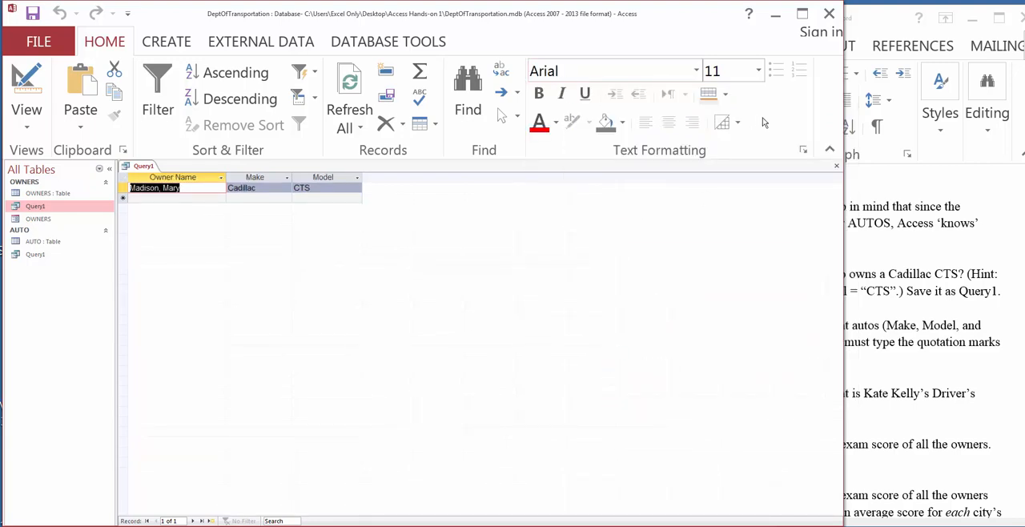
{"action": "left_click", "coordinate": [758, 70]}
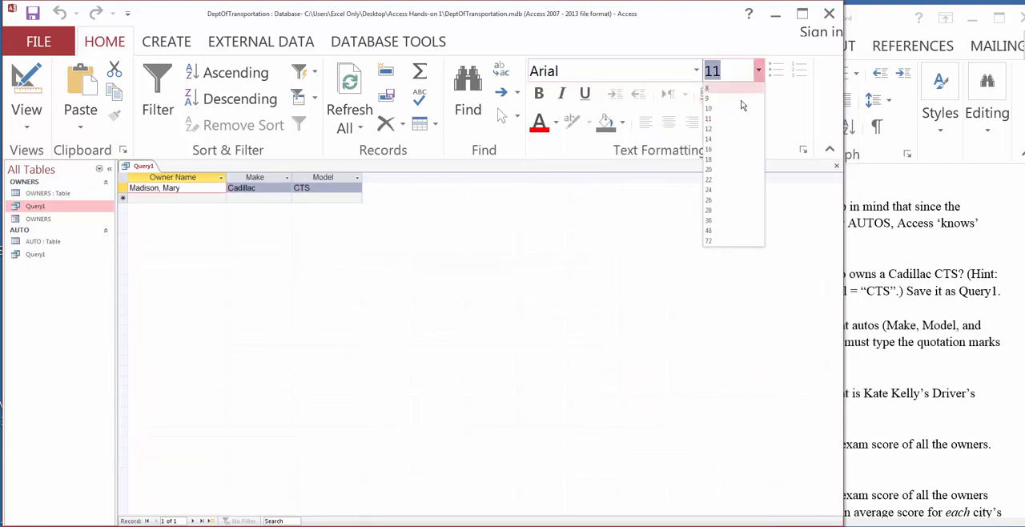
{"action": "left_click", "coordinate": [709, 149]}
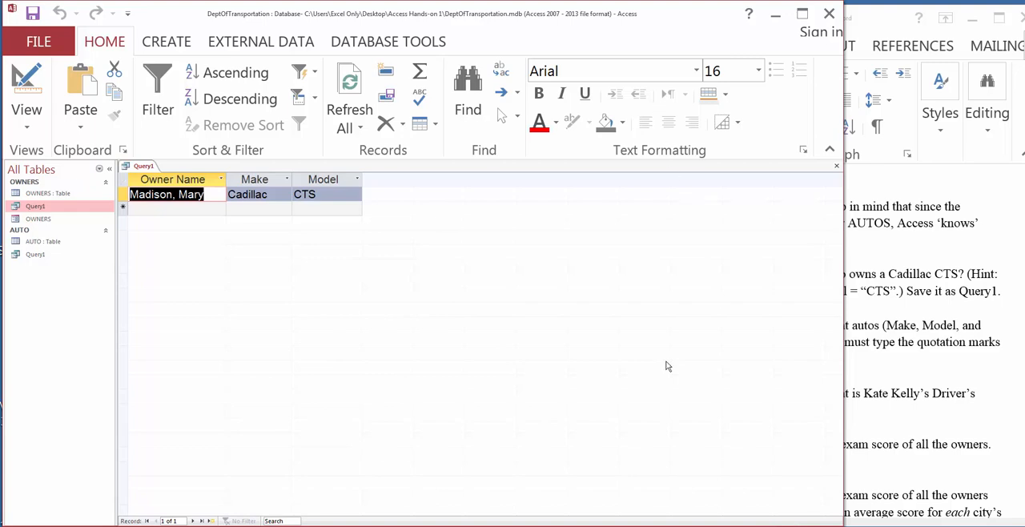
Step: Show Query1 in SQL view and examine its SELECT, FROM and WHERE clauses
{"action": "left_click_drag", "start_coordinate": [680, 526], "coordinate": [680, 526]}
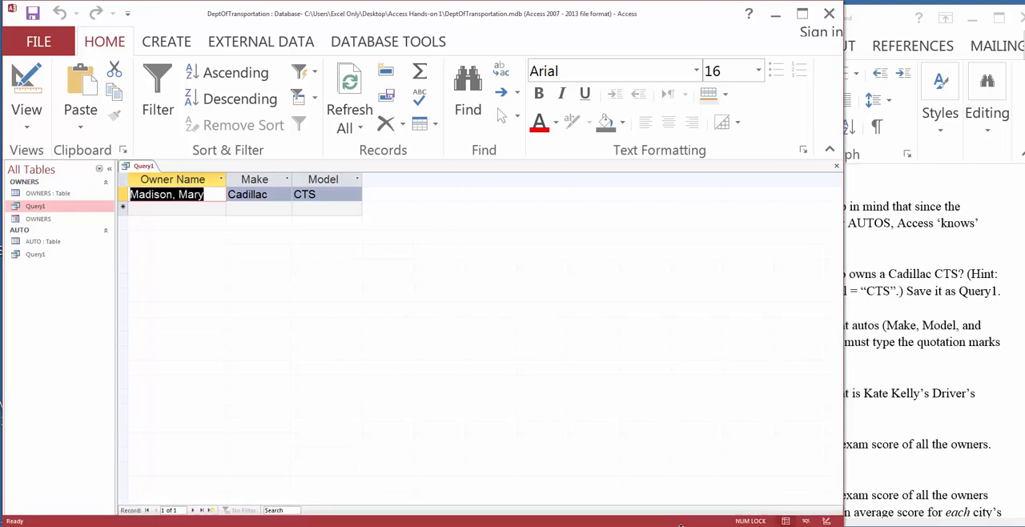
{"action": "left_click", "coordinate": [806, 522]}
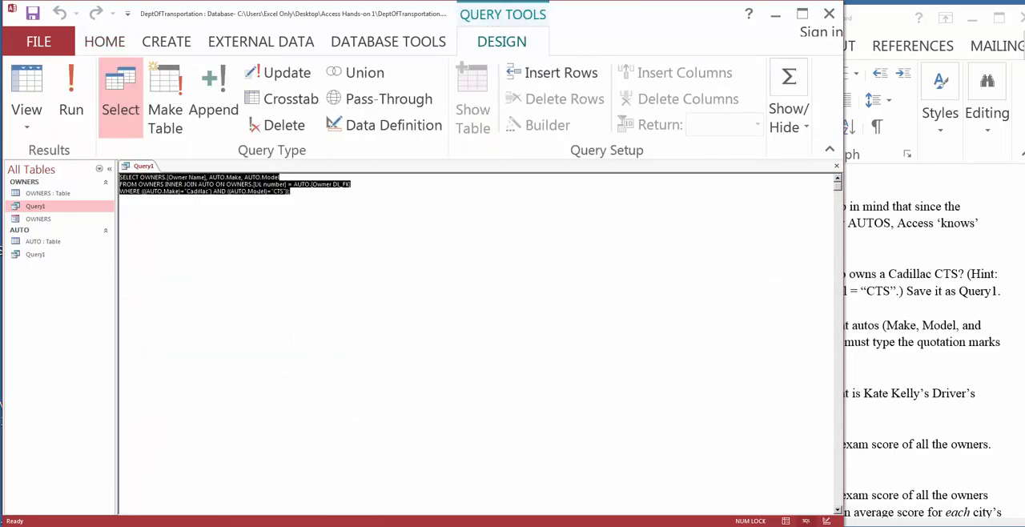
{"action": "left_click", "coordinate": [281, 177]}
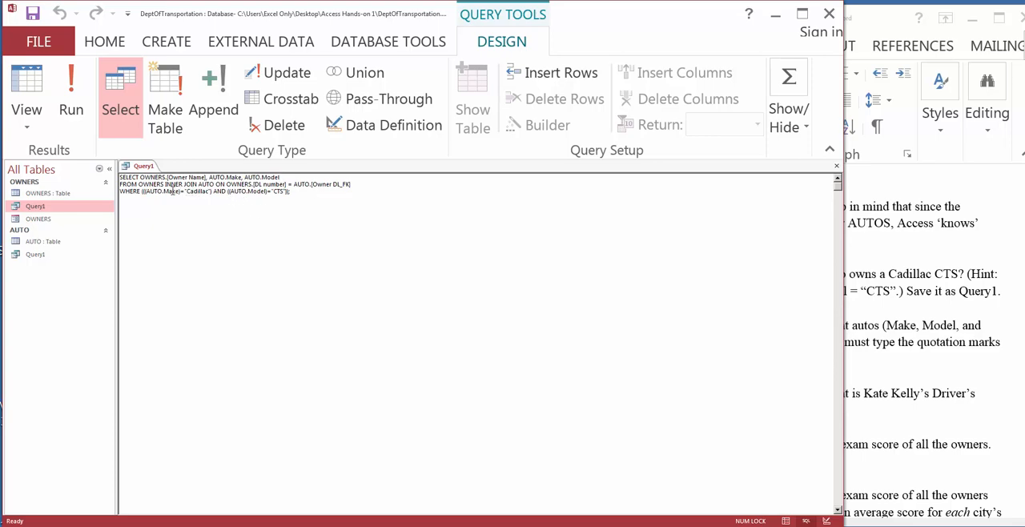
{"action": "double_click", "coordinate": [131, 177]}
{"action": "double_click", "coordinate": [128, 185]}
{"action": "double_click", "coordinate": [128, 192]}
{"action": "double_click", "coordinate": [131, 177]}
{"action": "double_click", "coordinate": [129, 191]}
{"action": "double_click", "coordinate": [134, 185]}
Step: Close Query1 without saving the layout changes
{"action": "right_click", "coordinate": [141, 169]}
{"action": "left_click", "coordinate": [169, 186]}
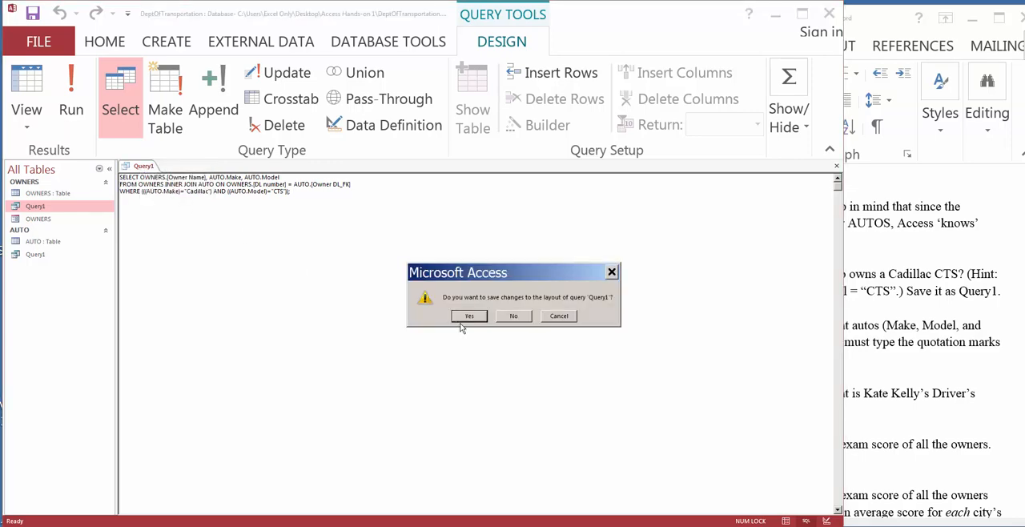
{"action": "left_click", "coordinate": [512, 318]}
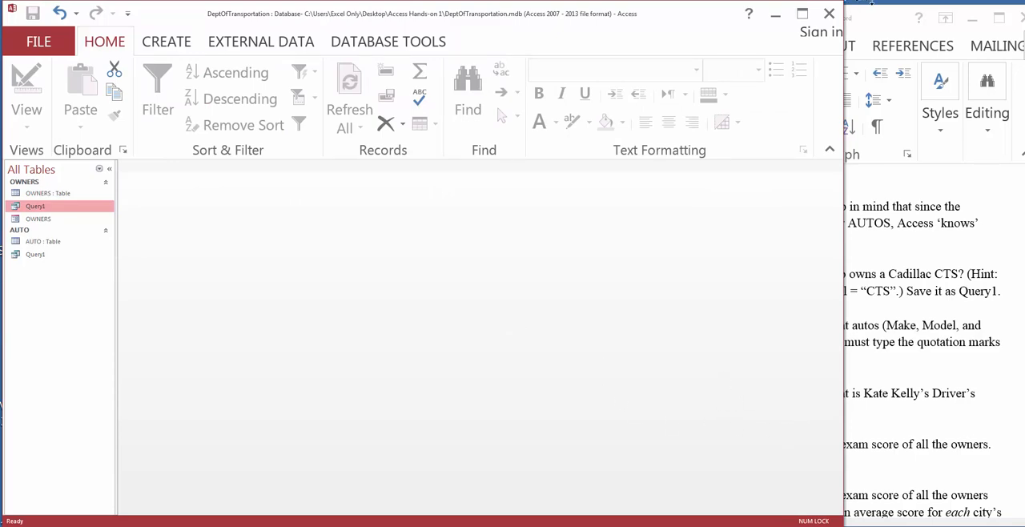
Step: Switch to the Word instructions and go over the first query's display hint again
{"action": "left_click", "coordinate": [886, 28]}
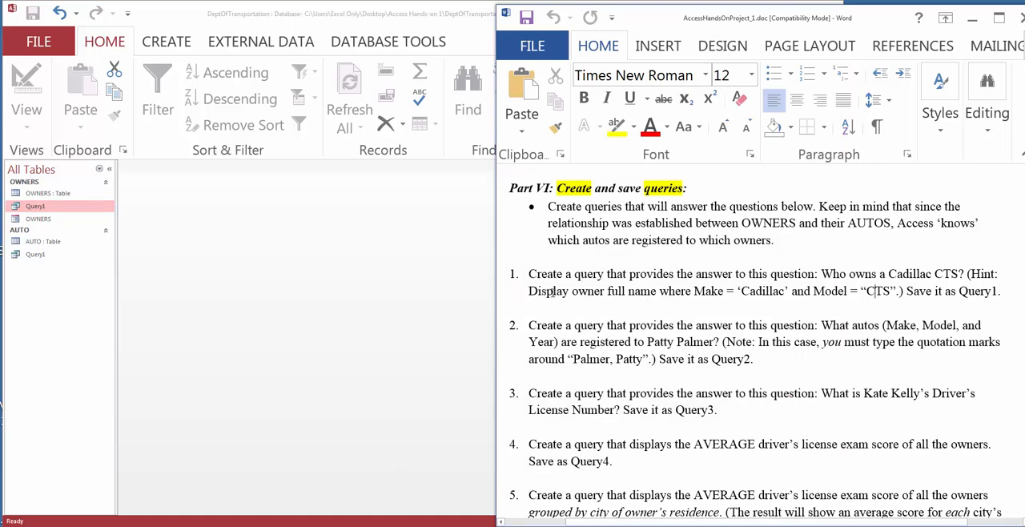
{"action": "left_click_drag", "start_coordinate": [551, 291], "coordinate": [709, 286]}
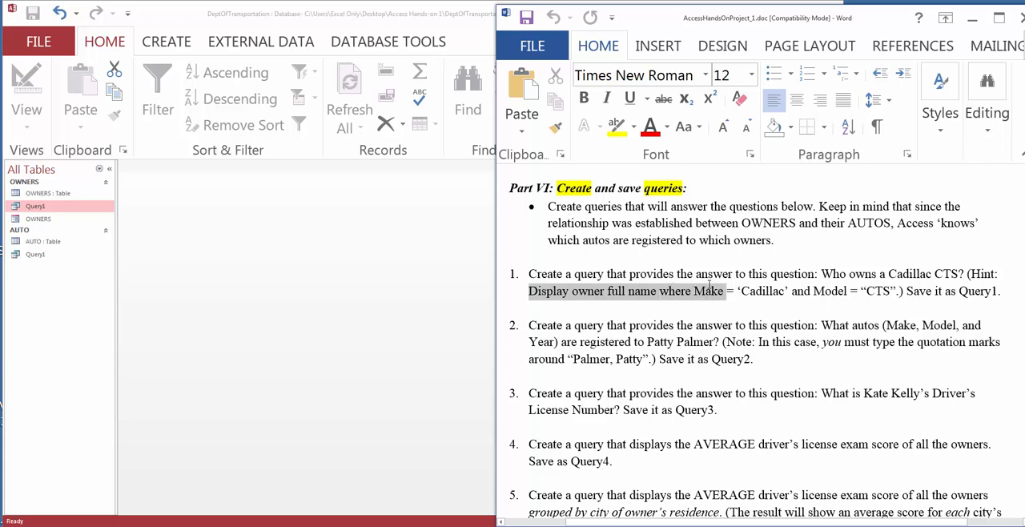
{"action": "left_click", "coordinate": [696, 311]}
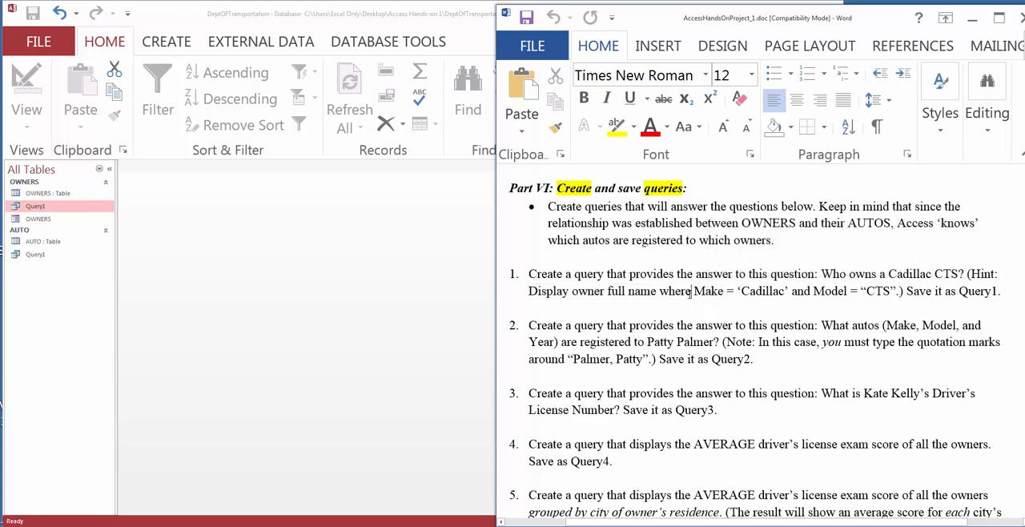
{"action": "left_click", "coordinate": [690, 291]}
Step: Read the second query task, including its Make, Model and Year fields, the owner criterion, the quotation marks note and the name Query2
{"action": "left_click_drag", "start_coordinate": [527, 326], "coordinate": [677, 327]}
{"action": "left_click", "coordinate": [628, 325]}
{"action": "left_click_drag", "start_coordinate": [822, 325], "coordinate": [881, 326]}
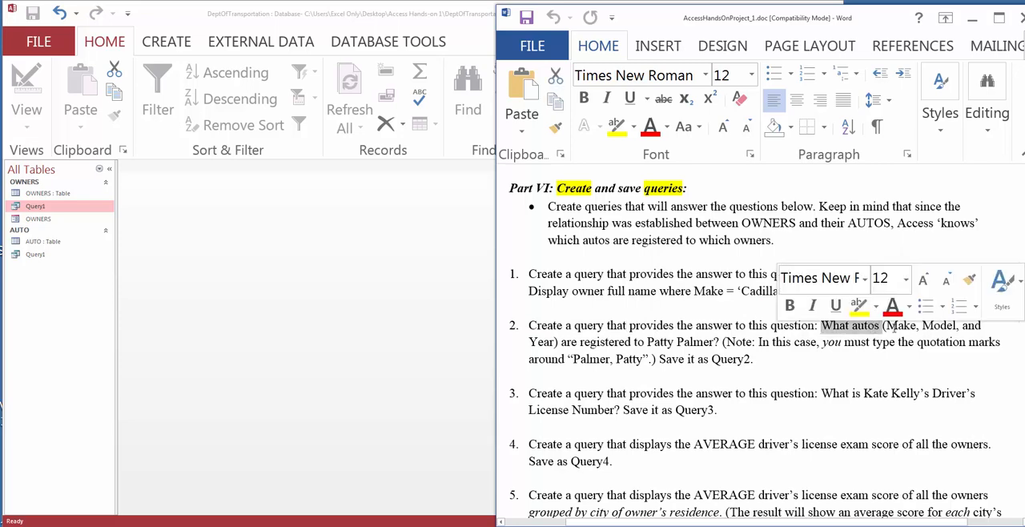
{"action": "left_click", "coordinate": [933, 326]}
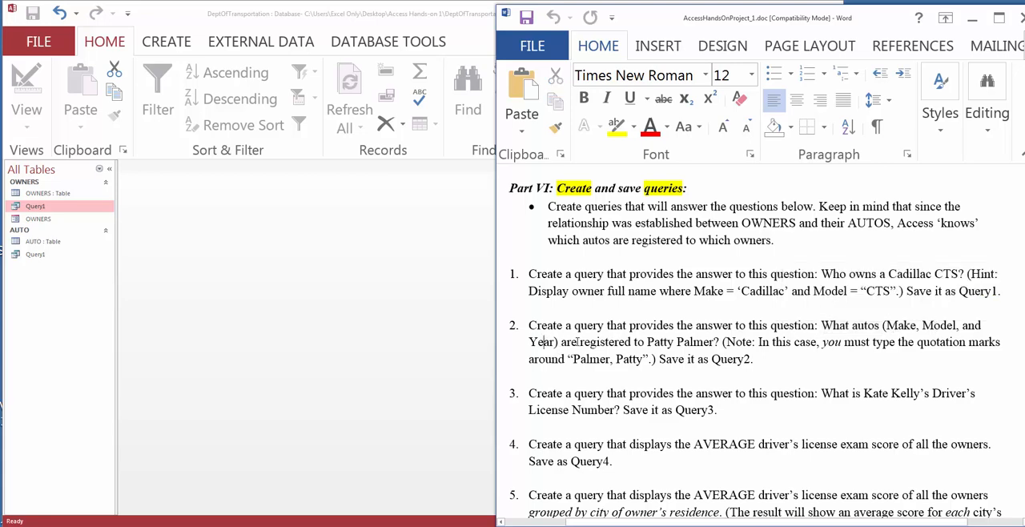
{"action": "left_click_drag", "start_coordinate": [563, 342], "coordinate": [634, 342]}
{"action": "left_click", "coordinate": [650, 342]}
{"action": "left_click", "coordinate": [690, 342]}
{"action": "left_click_drag", "start_coordinate": [758, 342], "coordinate": [987, 345]}
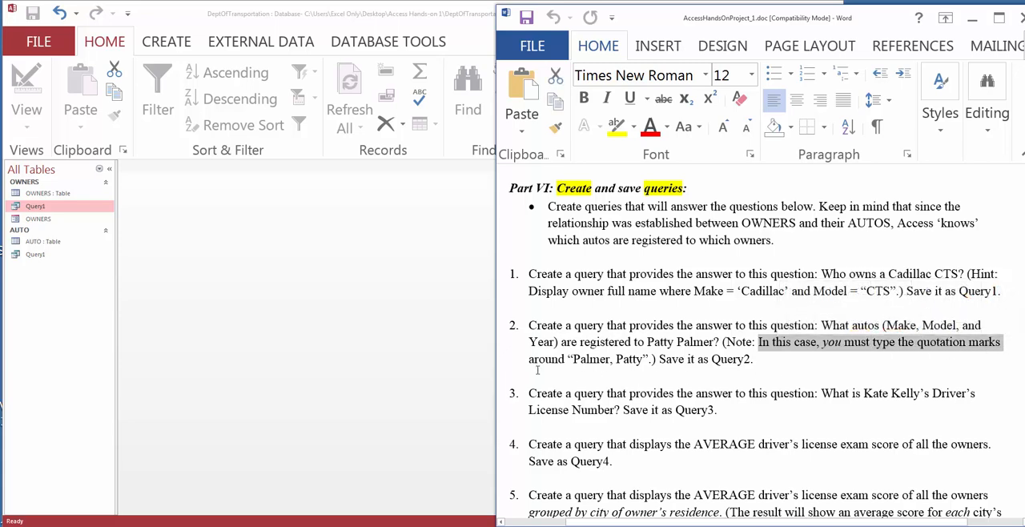
{"action": "left_click_drag", "start_coordinate": [530, 359], "coordinate": [751, 360]}
{"action": "left_click", "coordinate": [658, 359]}
{"action": "left_click", "coordinate": [755, 363]}
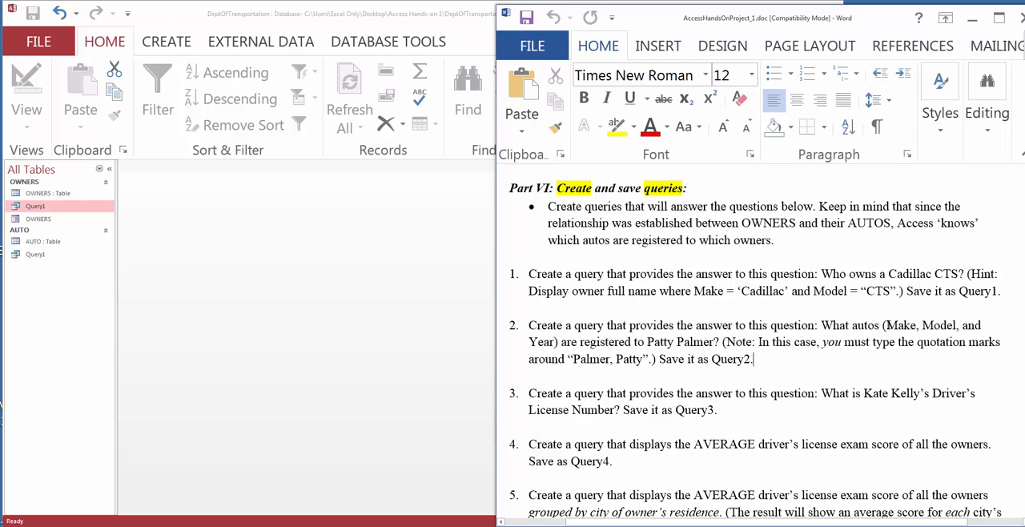
{"action": "left_click_drag", "start_coordinate": [886, 325], "coordinate": [956, 325]}
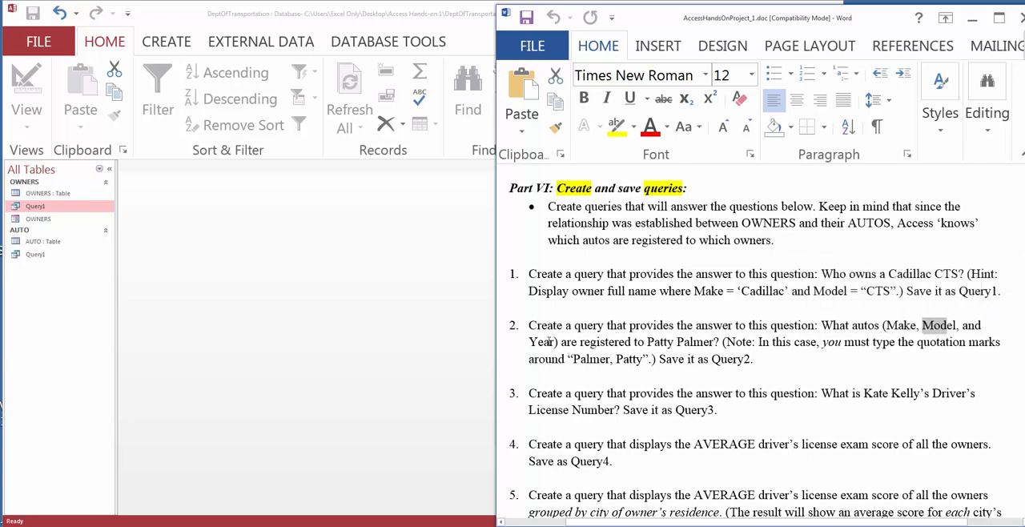
{"action": "left_click_drag", "start_coordinate": [527, 342], "coordinate": [557, 342]}
{"action": "left_click_drag", "start_coordinate": [647, 342], "coordinate": [720, 343]}
{"action": "left_click", "coordinate": [693, 359]}
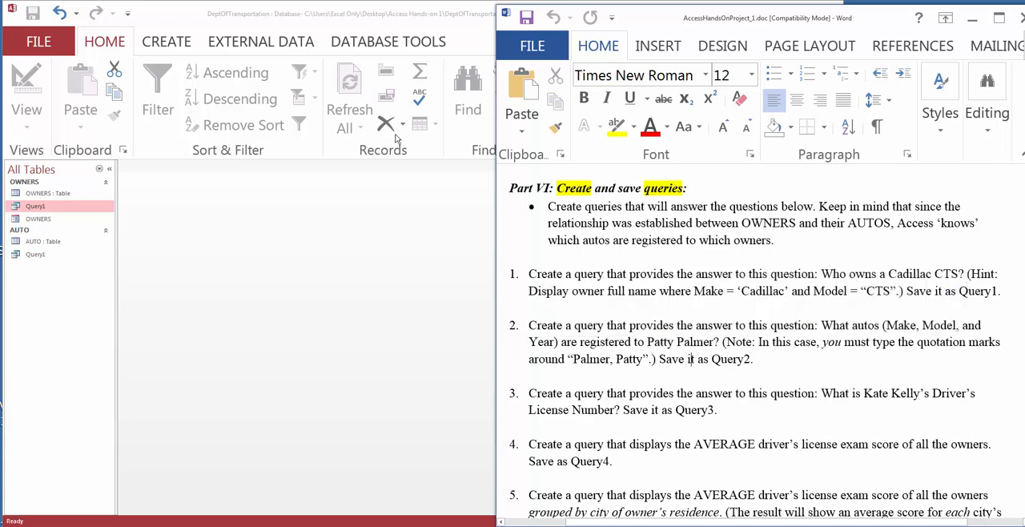
Step: Switch to Access and start a new query in Design view with the OWNERS and AUTO tables, moving AUTO slightly away from OWNERS
{"action": "left_click", "coordinate": [202, 11]}
{"action": "left_click", "coordinate": [168, 43]}
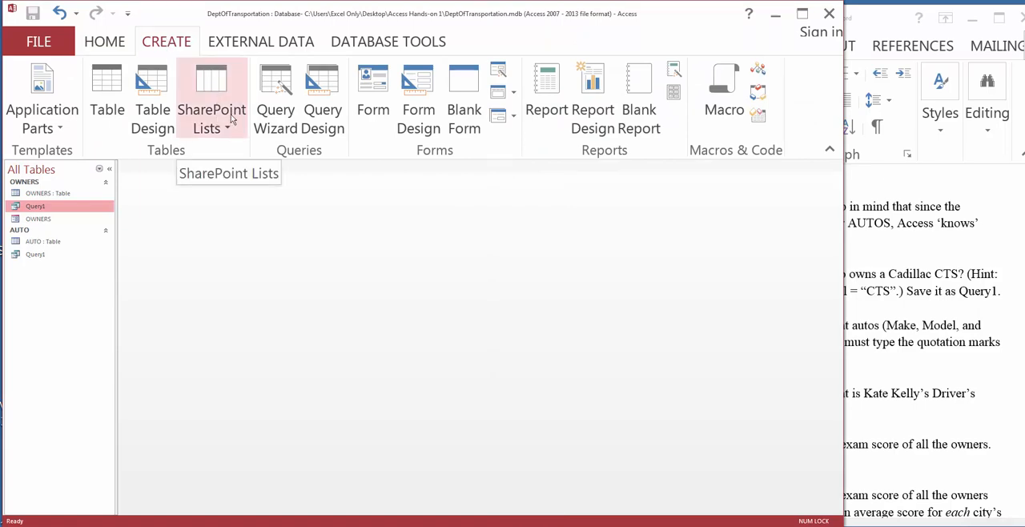
{"action": "left_click", "coordinate": [317, 112]}
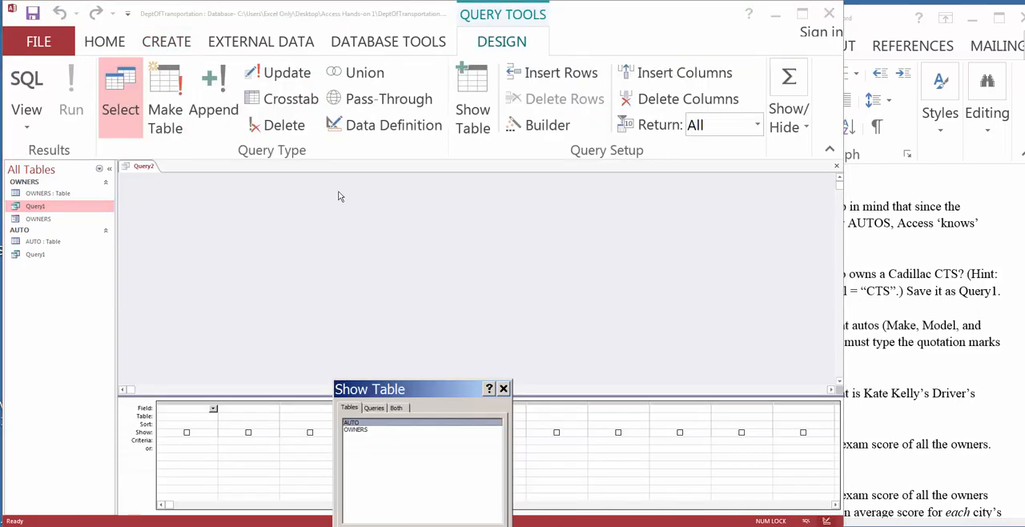
{"action": "left_click_drag", "start_coordinate": [423, 382], "coordinate": [422, 233]}
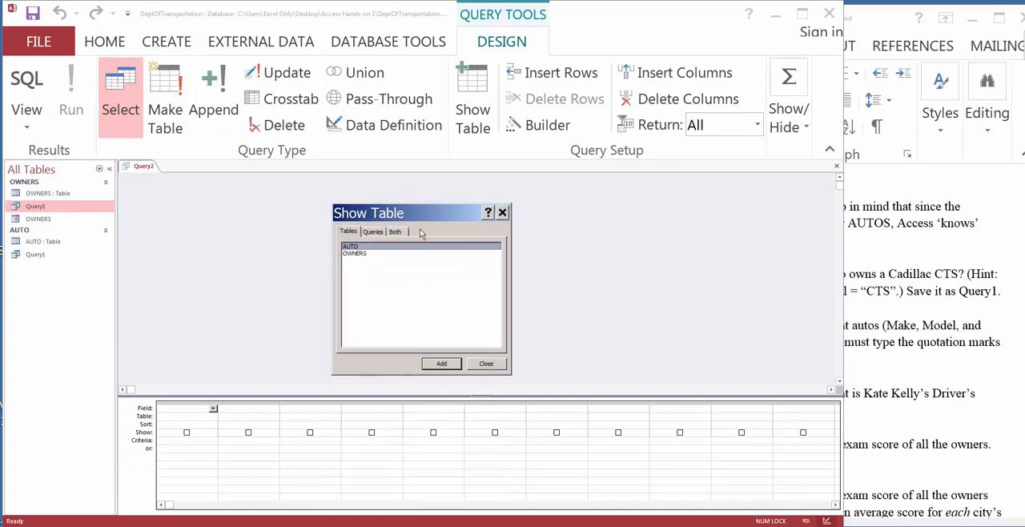
{"action": "double_click", "coordinate": [352, 253]}
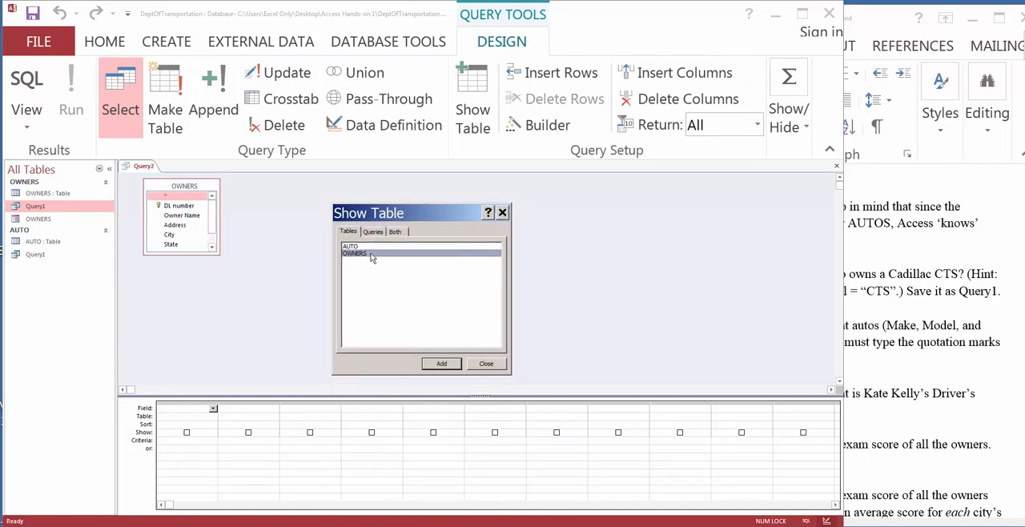
{"action": "left_click", "coordinate": [351, 246]}
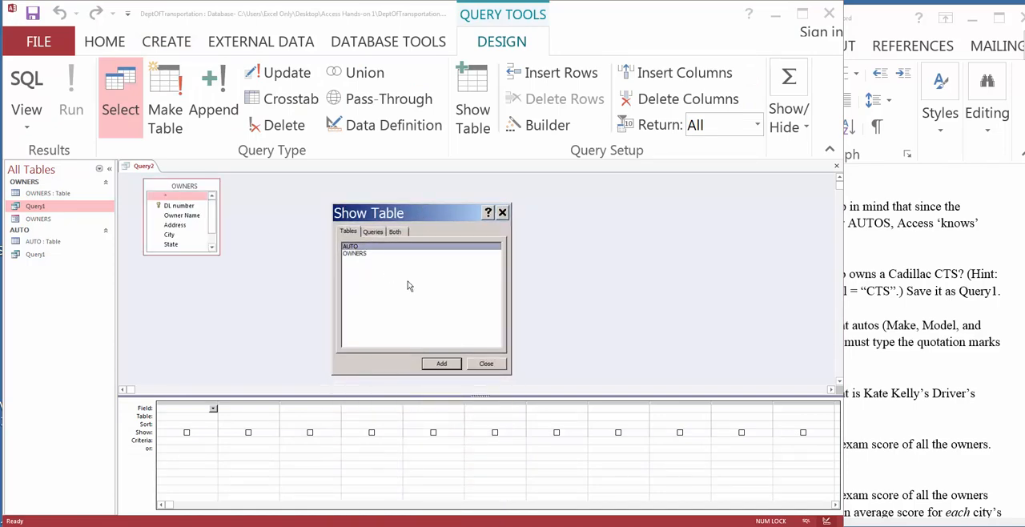
{"action": "left_click", "coordinate": [439, 362]}
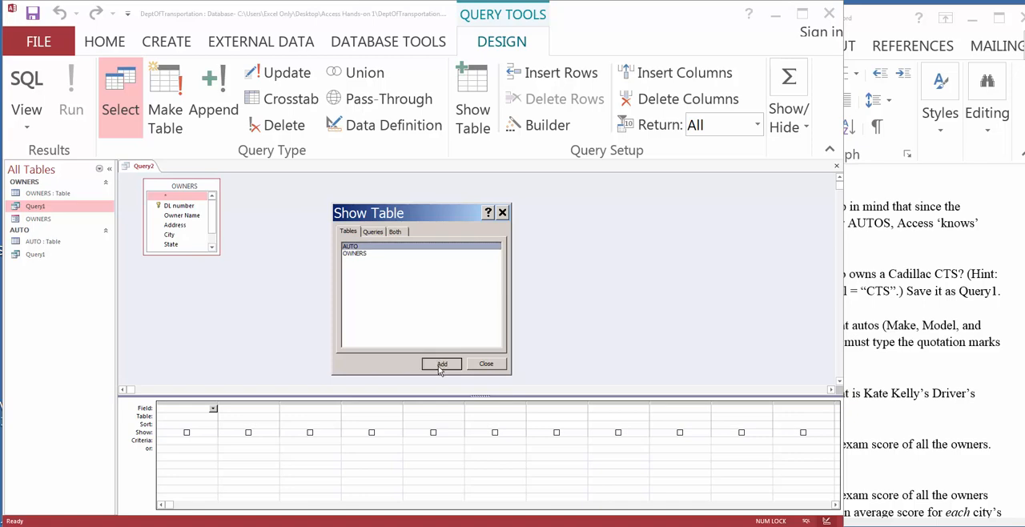
{"action": "left_click", "coordinate": [486, 365]}
{"action": "left_click_drag", "start_coordinate": [282, 187], "coordinate": [292, 185]}
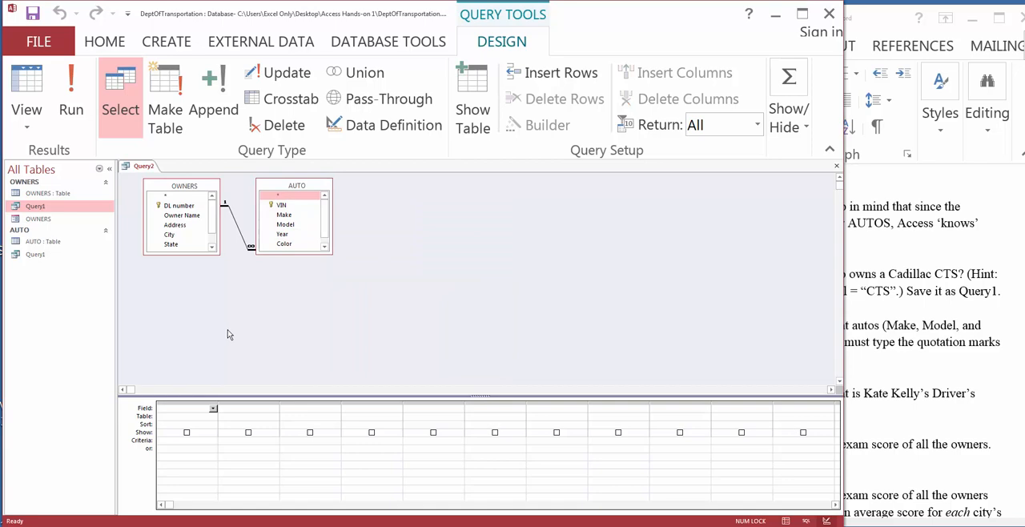
Step: Add the Owner Name field to the query and enter the owner's full name in quotation marks as its criterion
{"action": "double_click", "coordinate": [186, 217]}
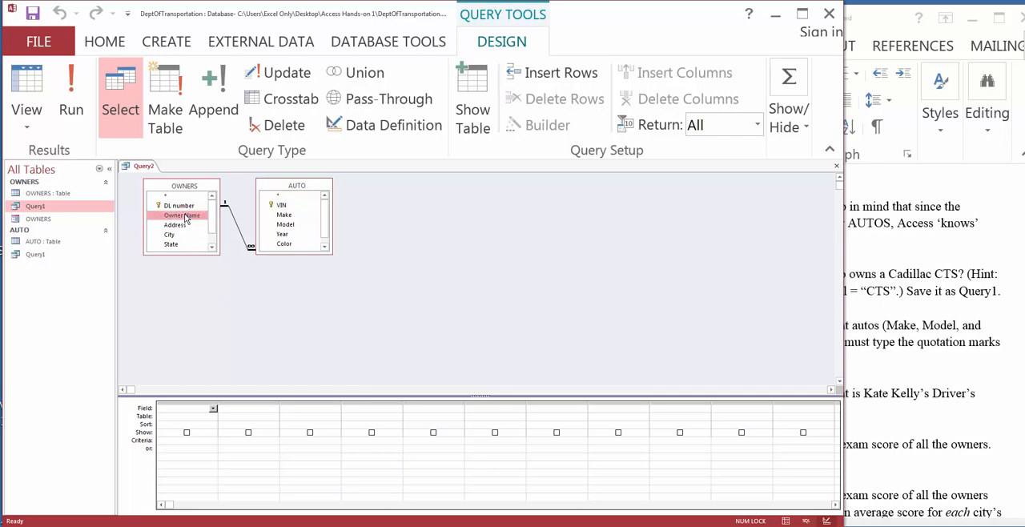
{"action": "left_click", "coordinate": [164, 442]}
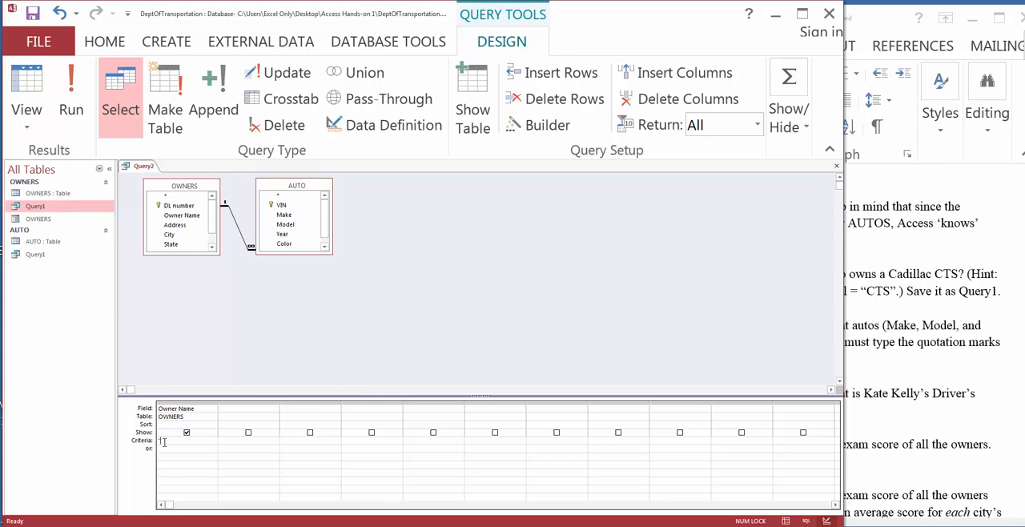
{"action": "type", "text": "in"}
Step: Check the second task's required fields in the Word instructions and add Make, Model and Year from AUTO to the query
{"action": "left_click", "coordinate": [247, 408]}
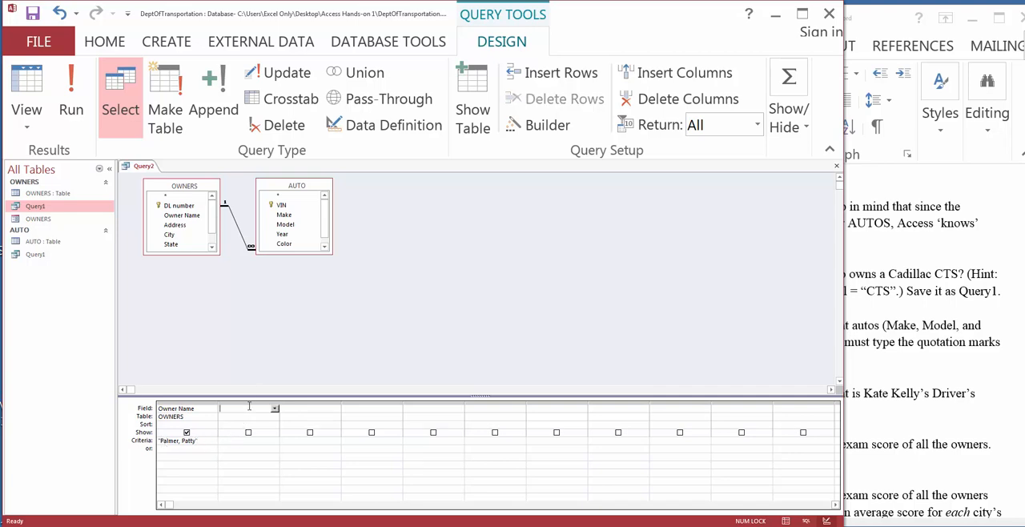
{"action": "left_click", "coordinate": [865, 263]}
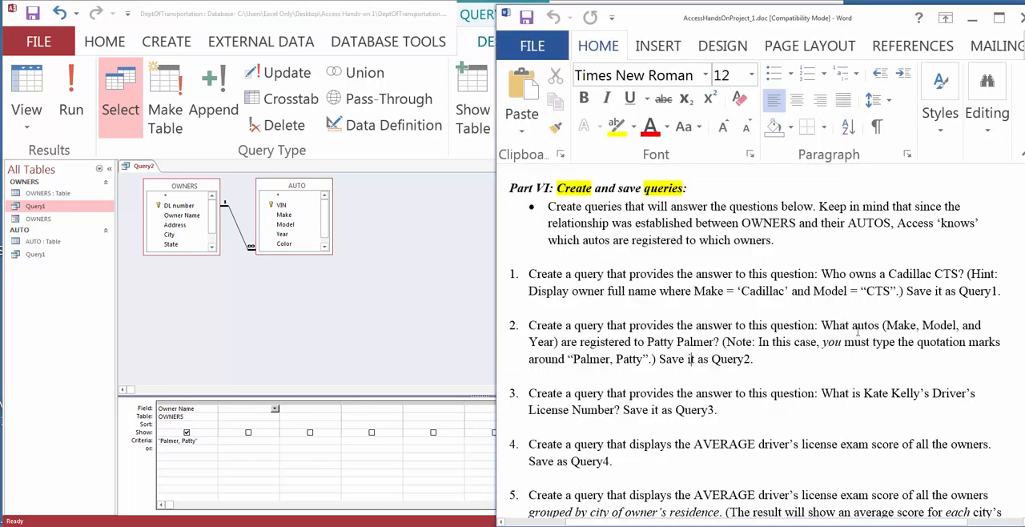
{"action": "left_click", "coordinate": [336, 17]}
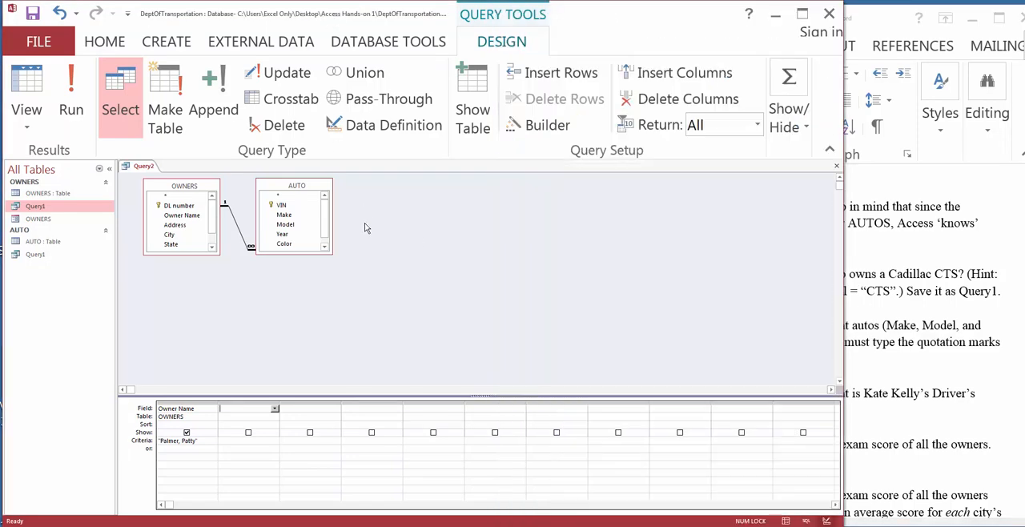
{"action": "left_click", "coordinate": [290, 216]}
{"action": "double_click", "coordinate": [290, 216]}
{"action": "double_click", "coordinate": [290, 225]}
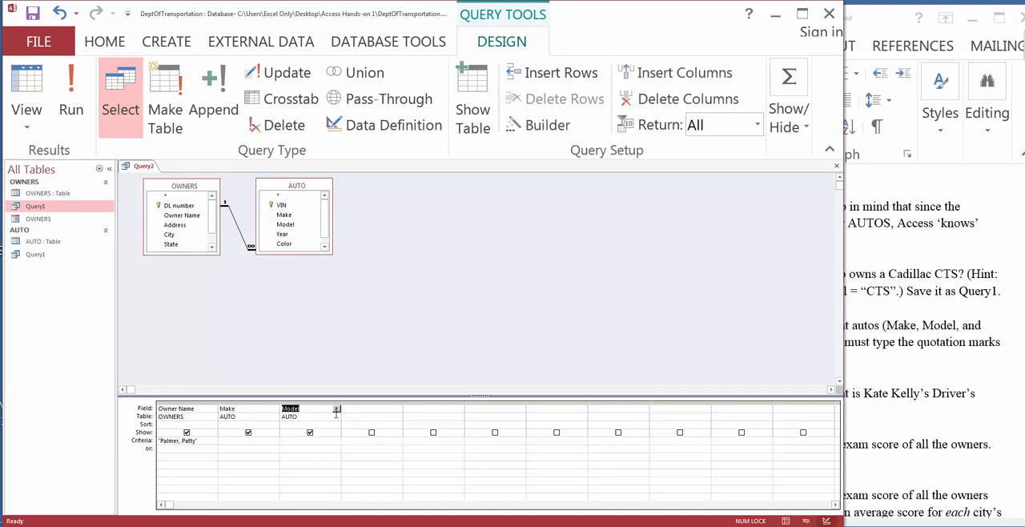
{"action": "double_click", "coordinate": [283, 234]}
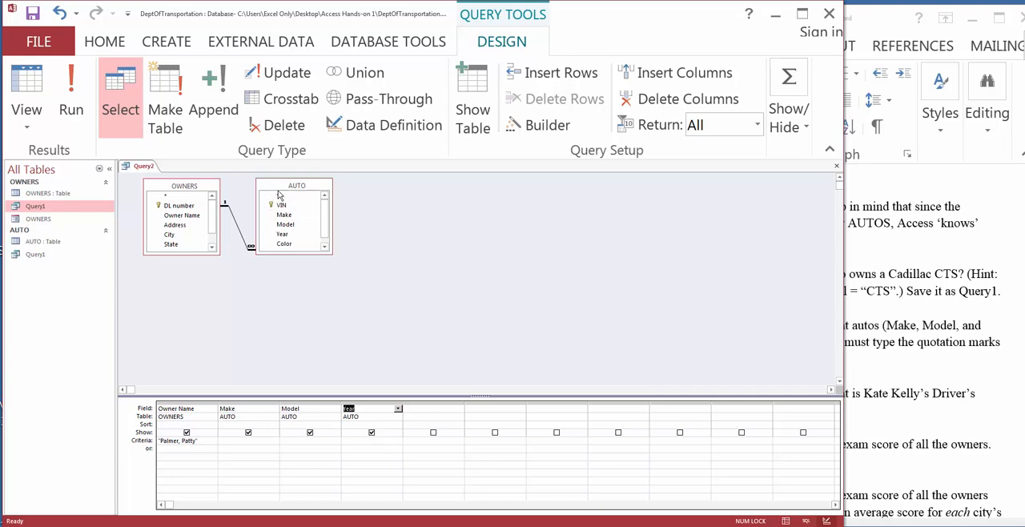
Step: Run the query and set its result datasheet to Arial, size 16
{"action": "left_click", "coordinate": [72, 106]}
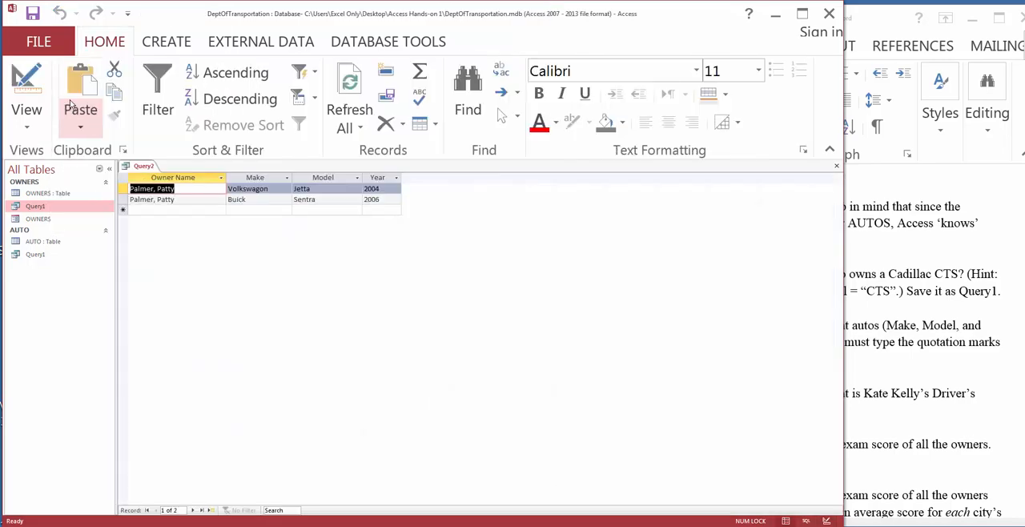
{"action": "left_click", "coordinate": [696, 71]}
{"action": "scroll", "coordinate": [670, 208], "scroll_direction": "down", "scroll_amount": 8}
{"action": "scroll", "coordinate": [669, 238], "scroll_direction": "up", "scroll_amount": 4}
{"action": "scroll", "coordinate": [669, 238], "scroll_direction": "up", "scroll_amount": 3}
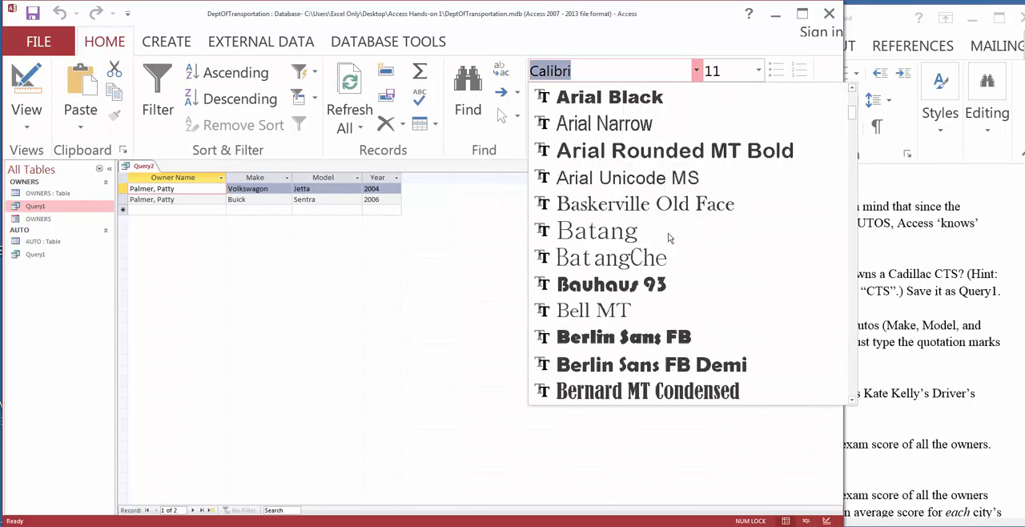
{"action": "left_click", "coordinate": [669, 232]}
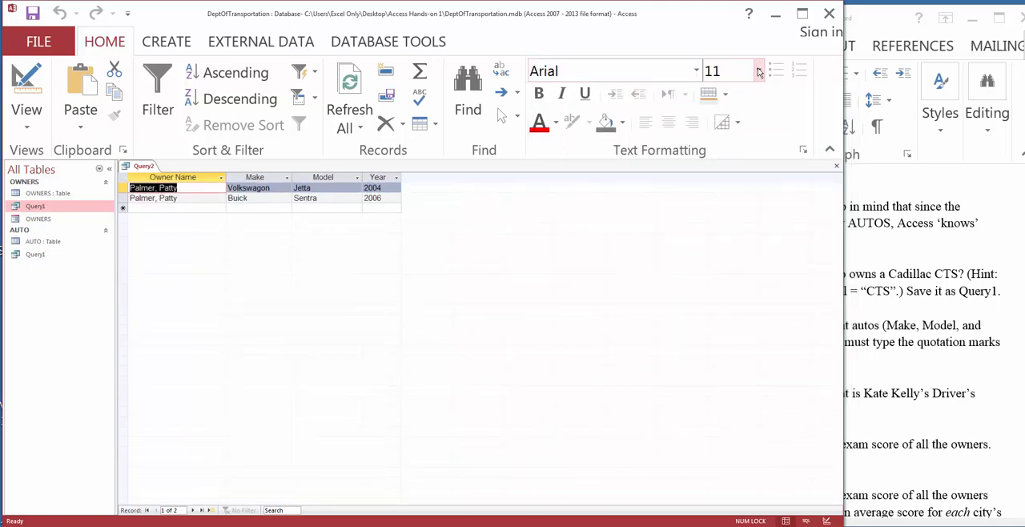
{"action": "left_click", "coordinate": [758, 71]}
{"action": "left_click", "coordinate": [724, 149]}
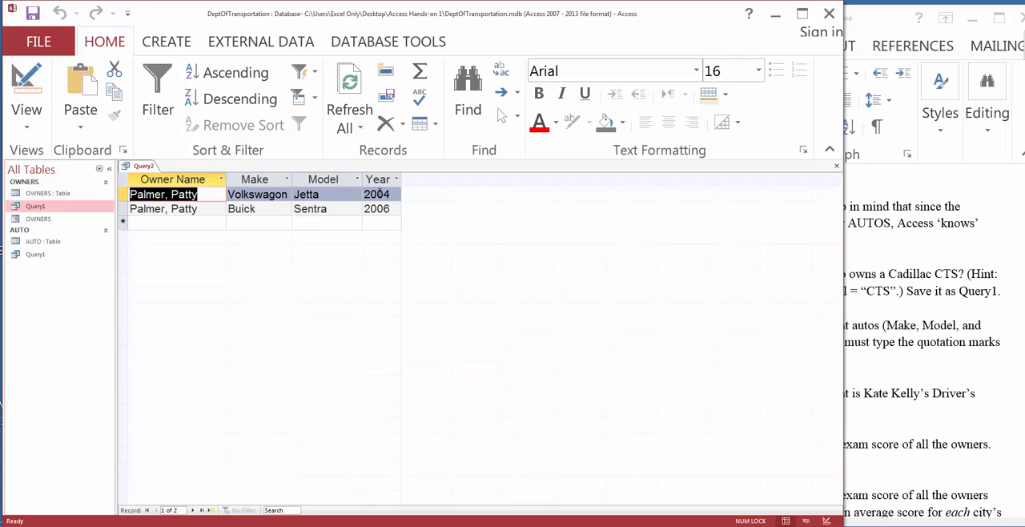
Step: Go over the autos in the query result and save the query as Query2
{"action": "left_click", "coordinate": [303, 209]}
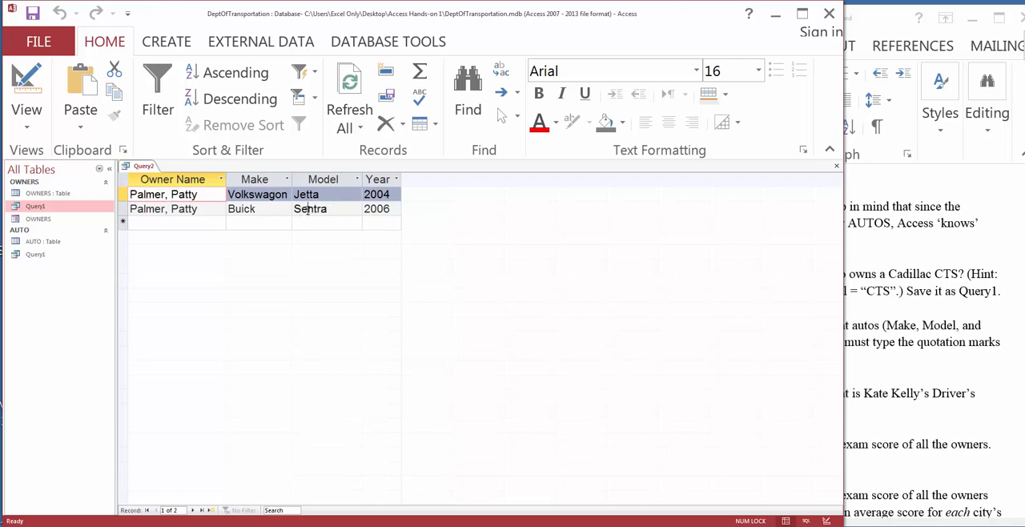
{"action": "left_click", "coordinate": [383, 209]}
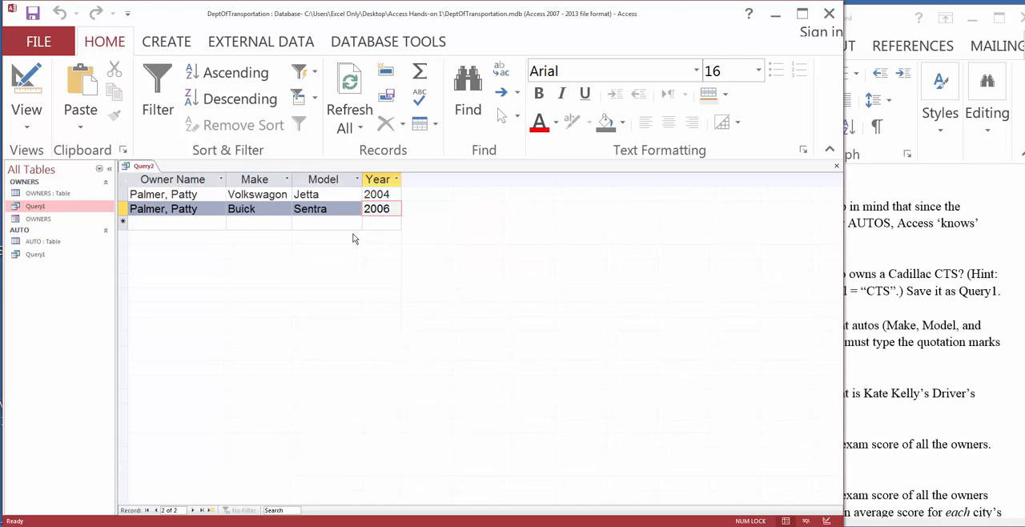
{"action": "right_click", "coordinate": [142, 168]}
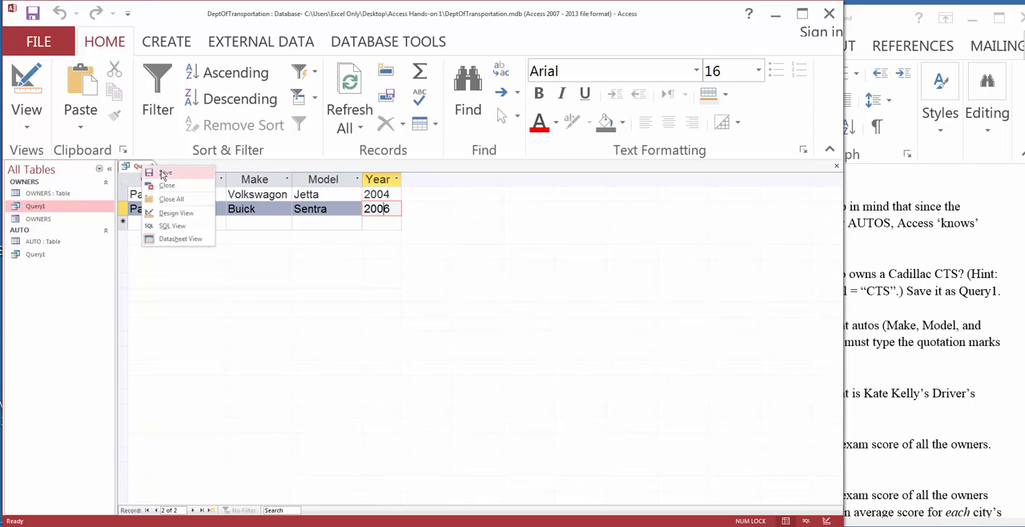
{"action": "left_click", "coordinate": [163, 173]}
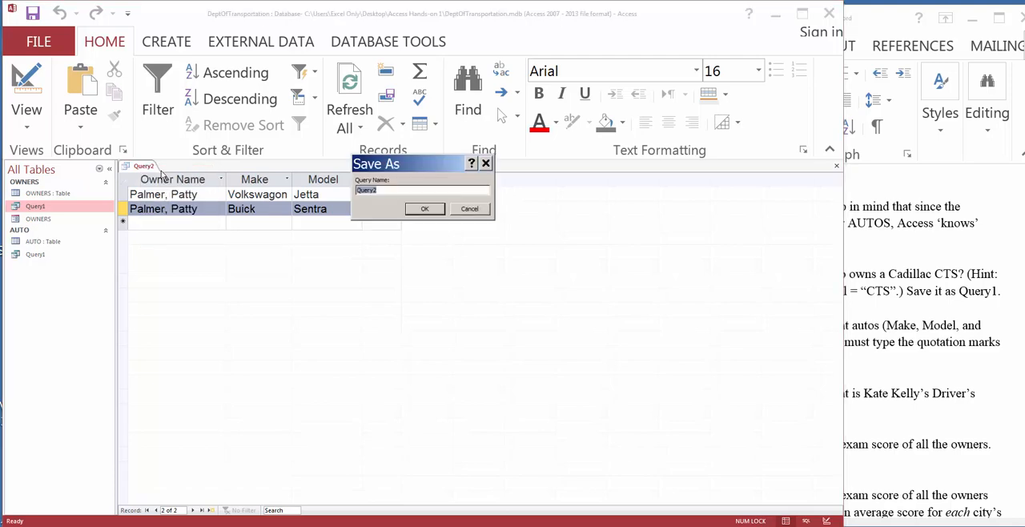
{"action": "left_click", "coordinate": [424, 210]}
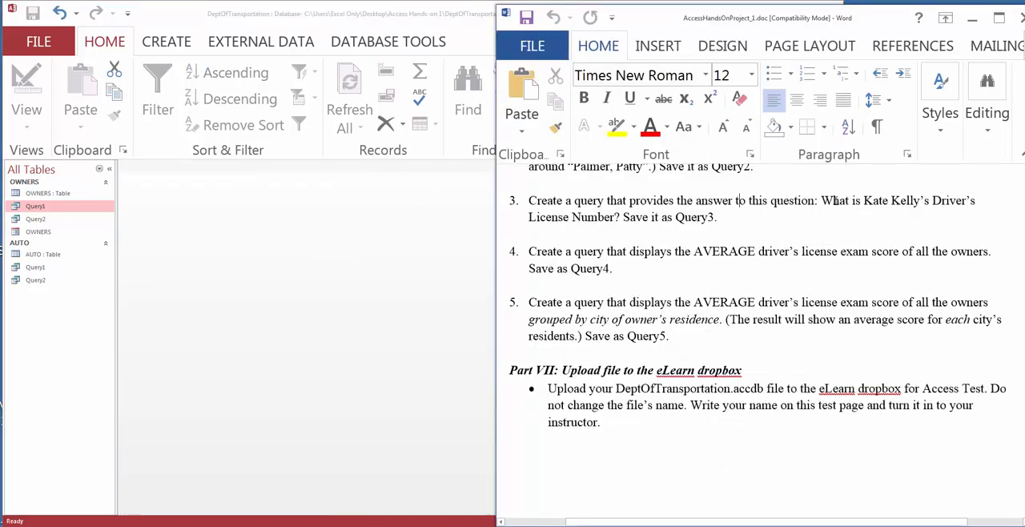
Step: Read the third query task in the Word instructions, including the owner, the requested driver's license number and the name Query3
{"action": "left_click_drag", "start_coordinate": [938, 201], "coordinate": [620, 218]}
{"action": "left_click", "coordinate": [891, 201]}
{"action": "left_click_drag", "start_coordinate": [866, 201], "coordinate": [933, 201]}
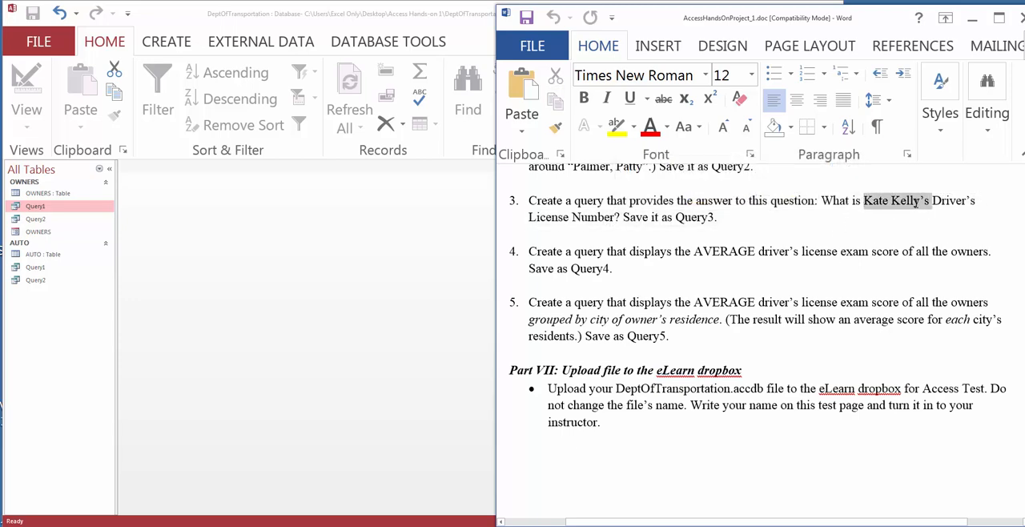
{"action": "left_click", "coordinate": [882, 216]}
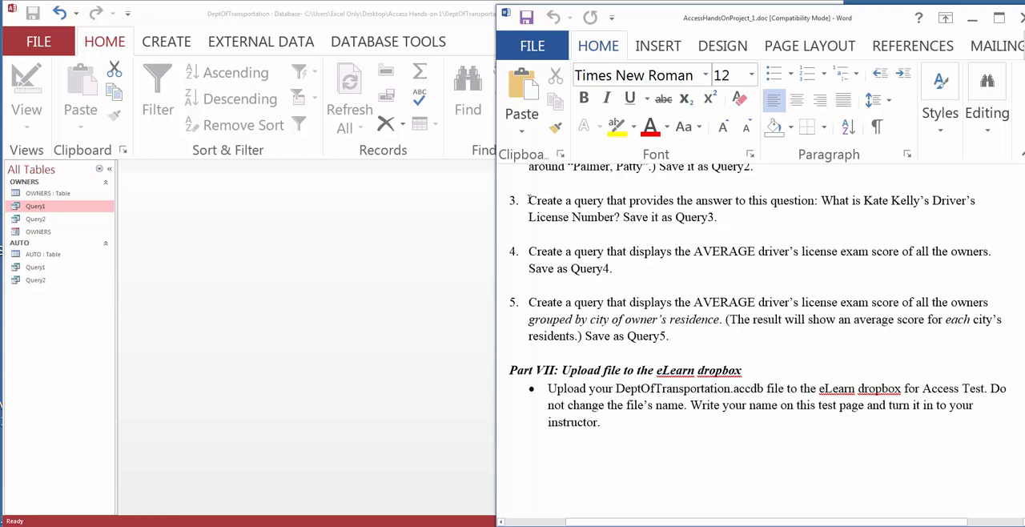
Step: Switch to Access and start a new query in Design view with only the OWNERS table
{"action": "left_click", "coordinate": [305, 235]}
{"action": "left_click", "coordinate": [166, 42]}
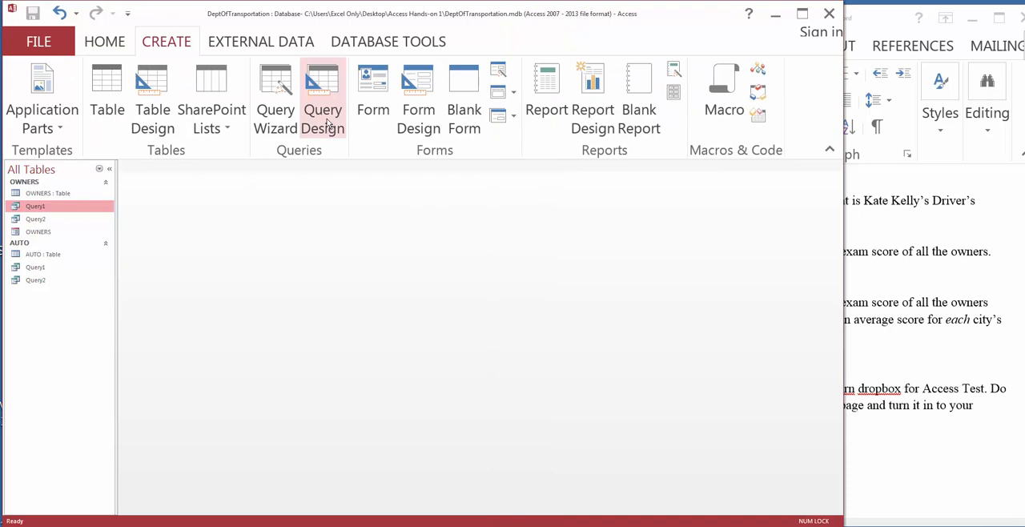
{"action": "left_click", "coordinate": [327, 123]}
{"action": "left_click_drag", "start_coordinate": [400, 392], "coordinate": [415, 210]}
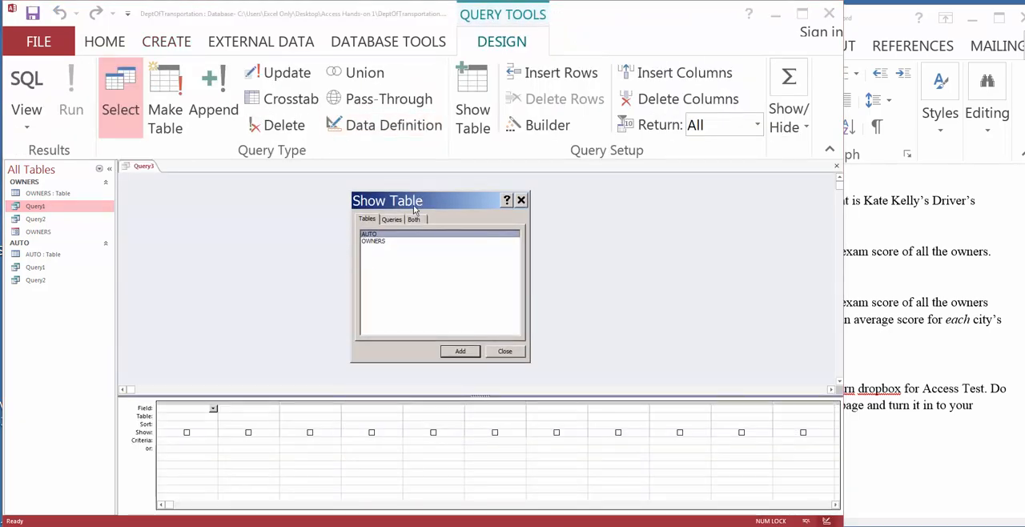
{"action": "double_click", "coordinate": [376, 240]}
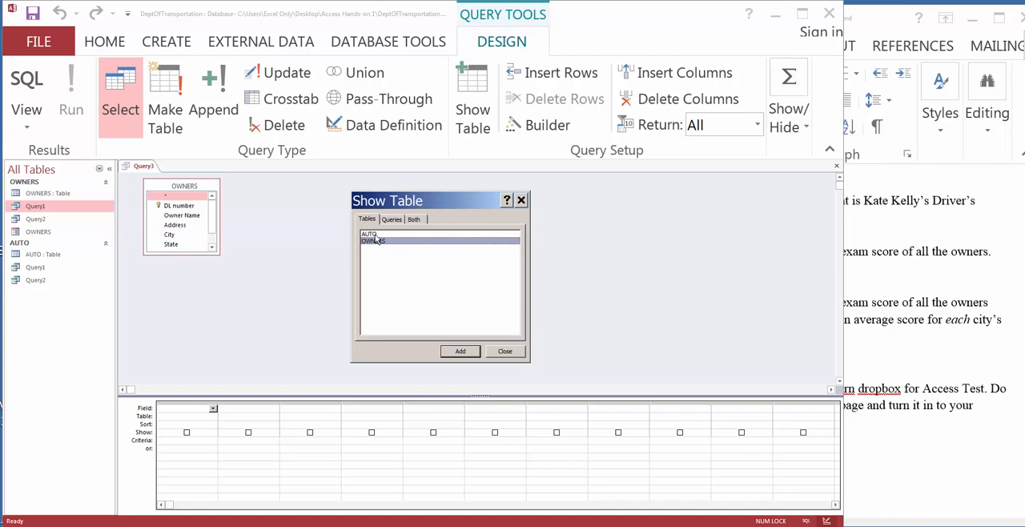
{"action": "left_click", "coordinate": [503, 353]}
Step: Add Owner Name and DL number, with the third task's owner in quotation marks as the Owner Name criterion, and run the query
{"action": "double_click", "coordinate": [183, 216]}
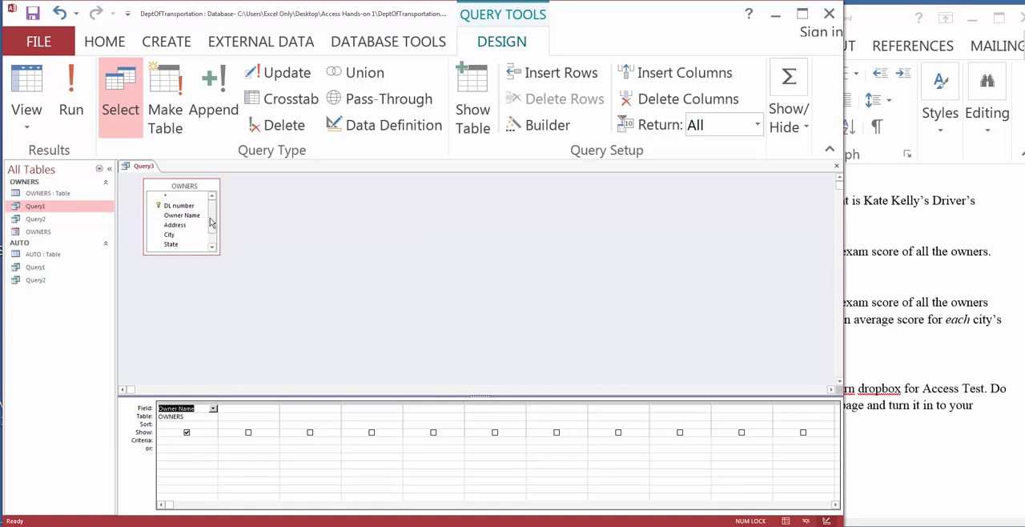
{"action": "mouse_move", "coordinate": [211, 222]}
{"action": "left_mouse_down"}
{"action": "mouse_move", "coordinate": [212, 238]}
{"action": "mouse_move", "coordinate": [213, 215]}
{"action": "left_mouse_up"}
{"action": "double_click", "coordinate": [183, 206]}
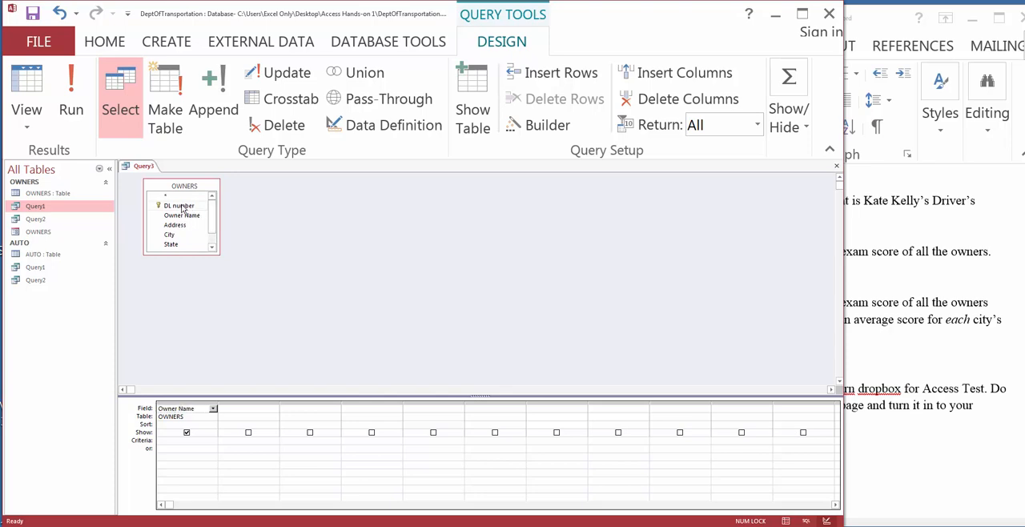
{"action": "left_click", "coordinate": [168, 440]}
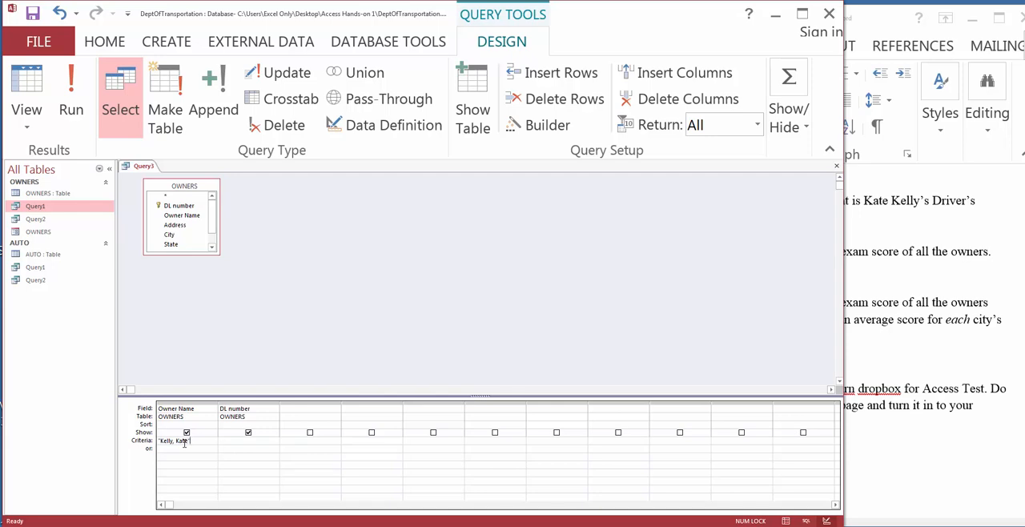
{"action": "left_click", "coordinate": [70, 109]}
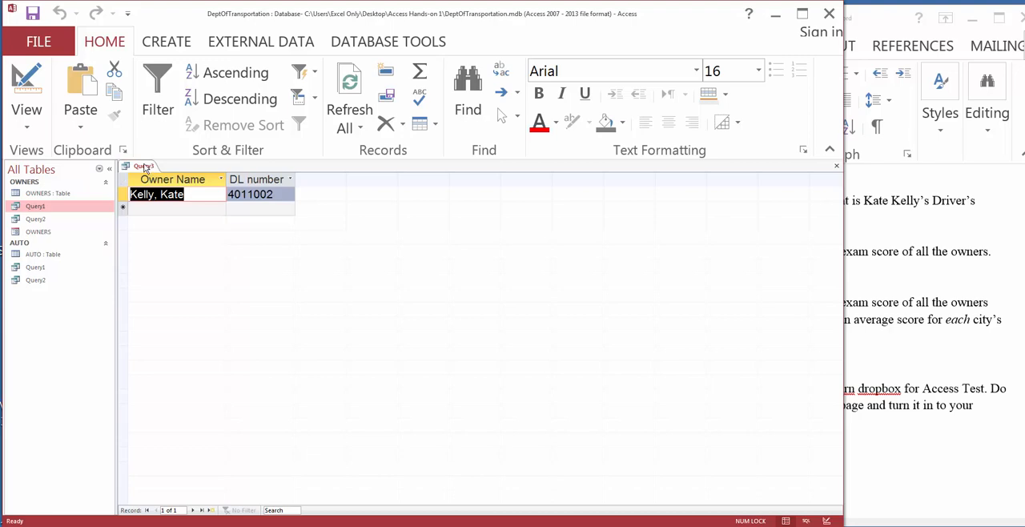
Step: Save the driver's license number query as Query3 and close it
{"action": "right_click", "coordinate": [145, 167]}
{"action": "left_click", "coordinate": [164, 171]}
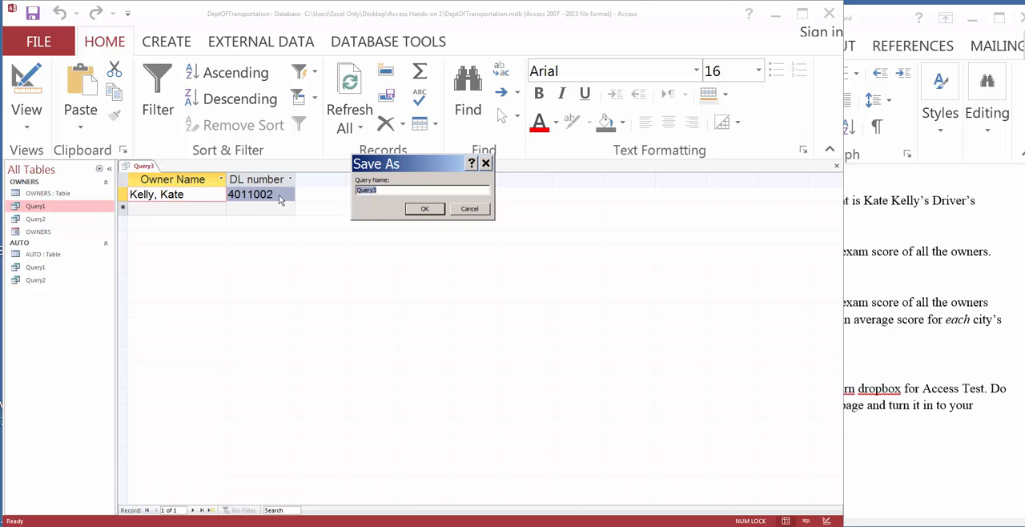
{"action": "left_click", "coordinate": [418, 209]}
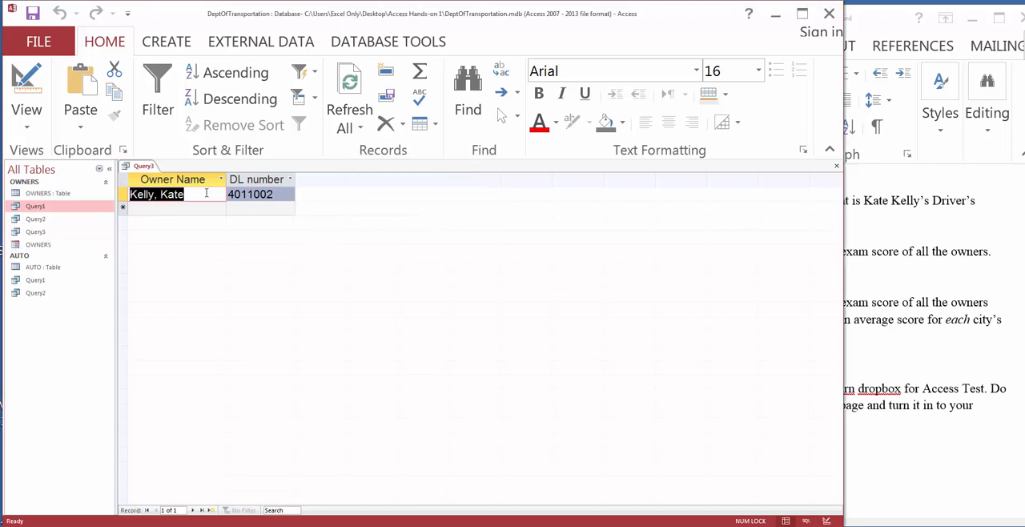
{"action": "right_click", "coordinate": [143, 167]}
{"action": "left_click", "coordinate": [165, 186]}
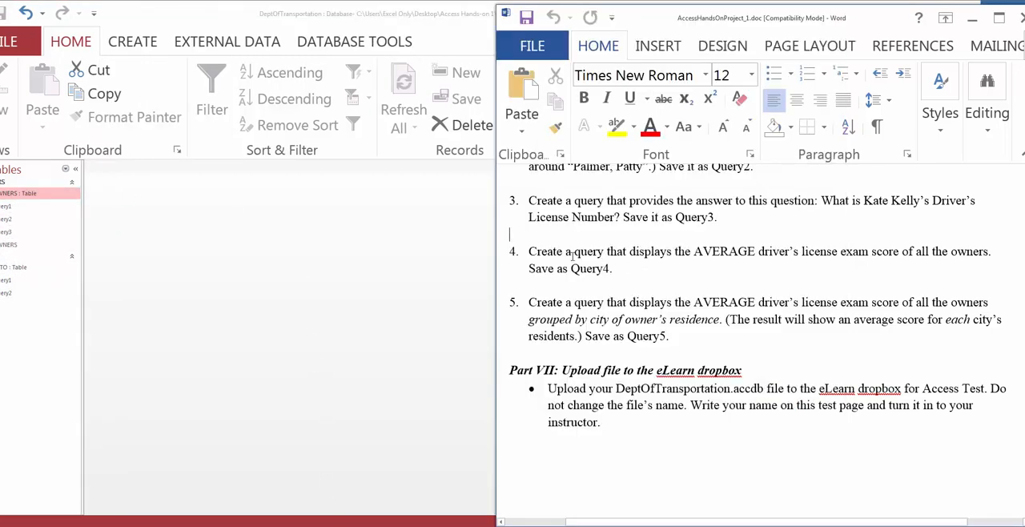
Step: Read the fourth query task in the Word instructions, including the requested average exam score and the name Query4
{"action": "left_click_drag", "start_coordinate": [530, 253], "coordinate": [743, 258]}
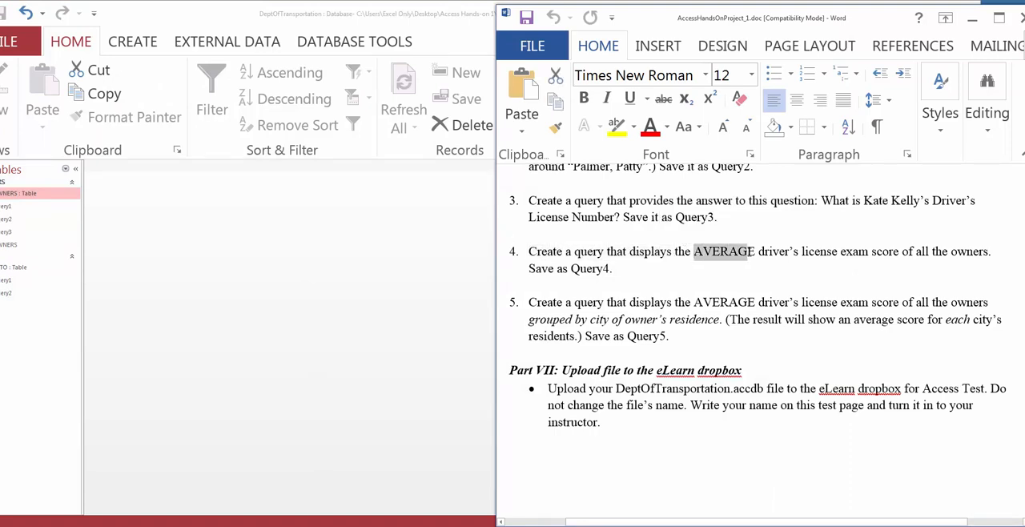
{"action": "left_click", "coordinate": [736, 265]}
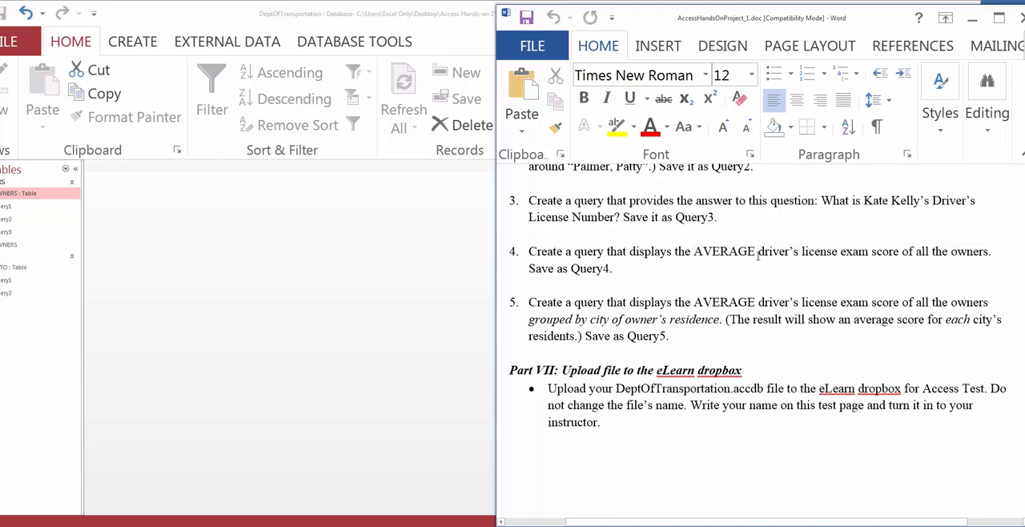
{"action": "left_click_drag", "start_coordinate": [840, 251], "coordinate": [972, 253]}
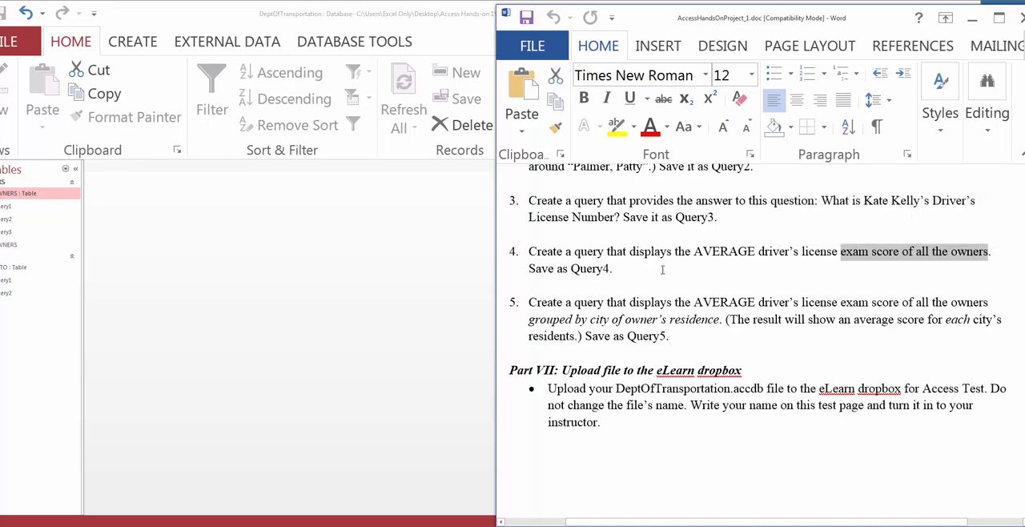
{"action": "left_click", "coordinate": [613, 273]}
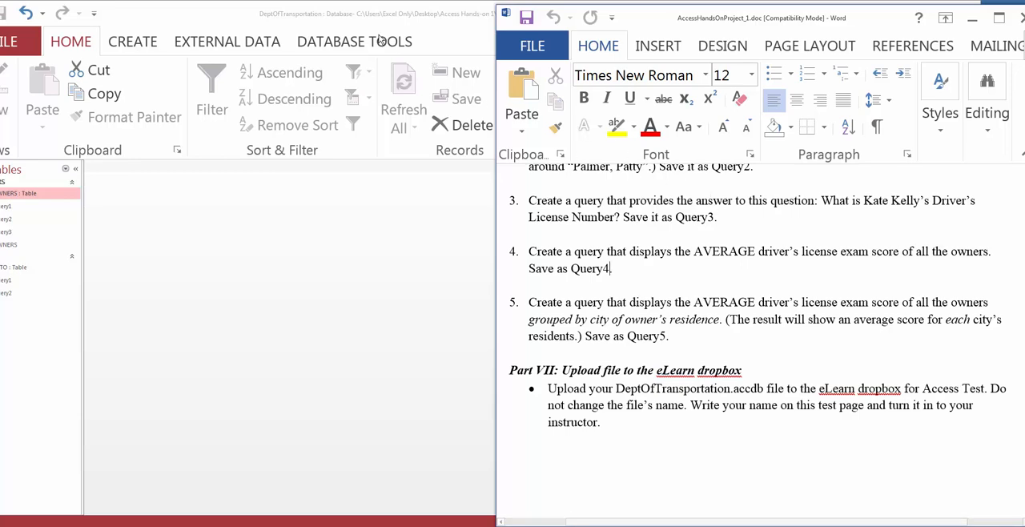
Step: Switch to Access and start a new query in Design view with only the OWNERS table
{"action": "double_click", "coordinate": [244, 10]}
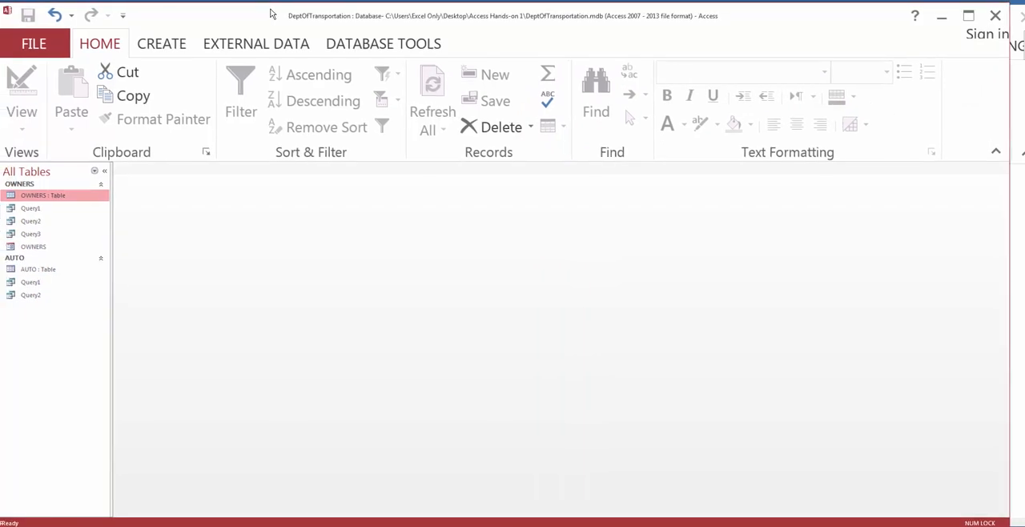
{"action": "left_click", "coordinate": [164, 43]}
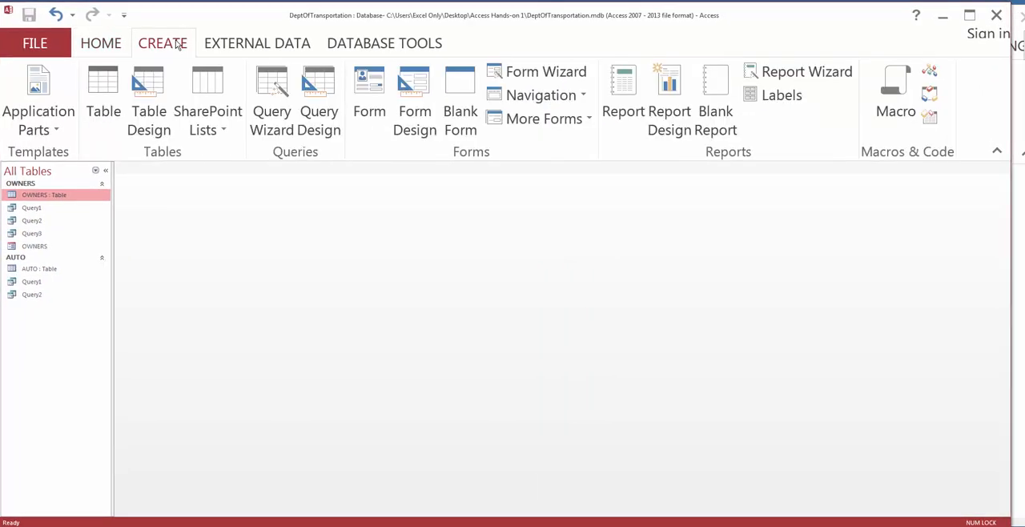
{"action": "left_click", "coordinate": [315, 117]}
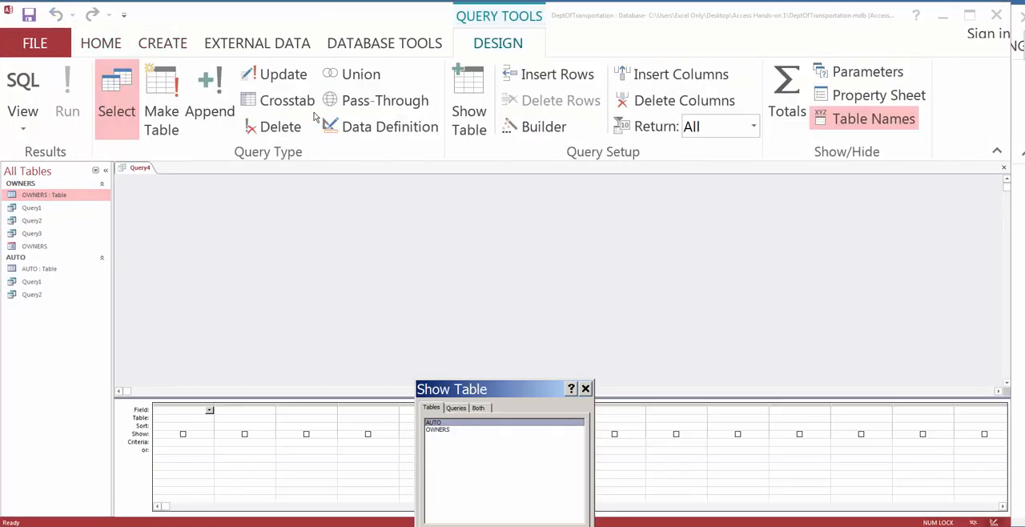
{"action": "double_click", "coordinate": [439, 431]}
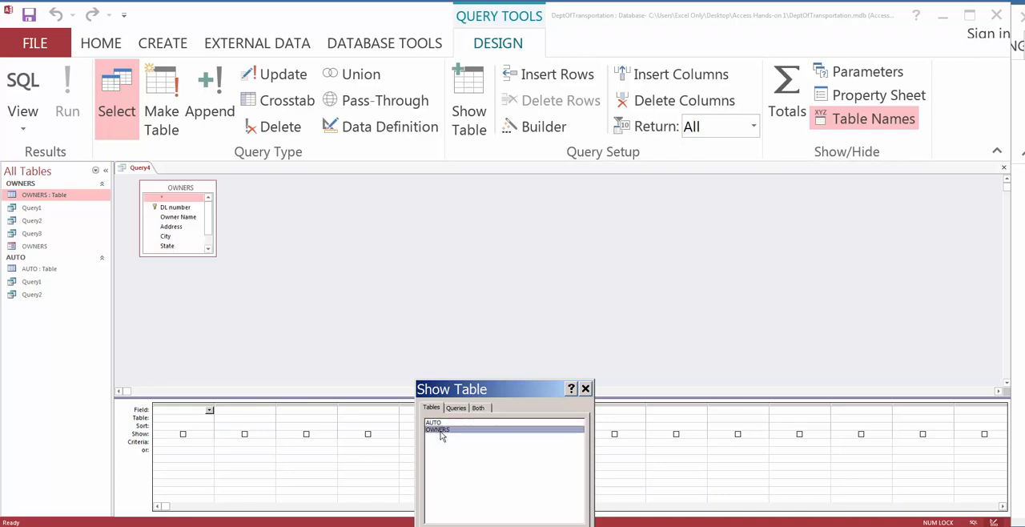
{"action": "left_click", "coordinate": [557, 520]}
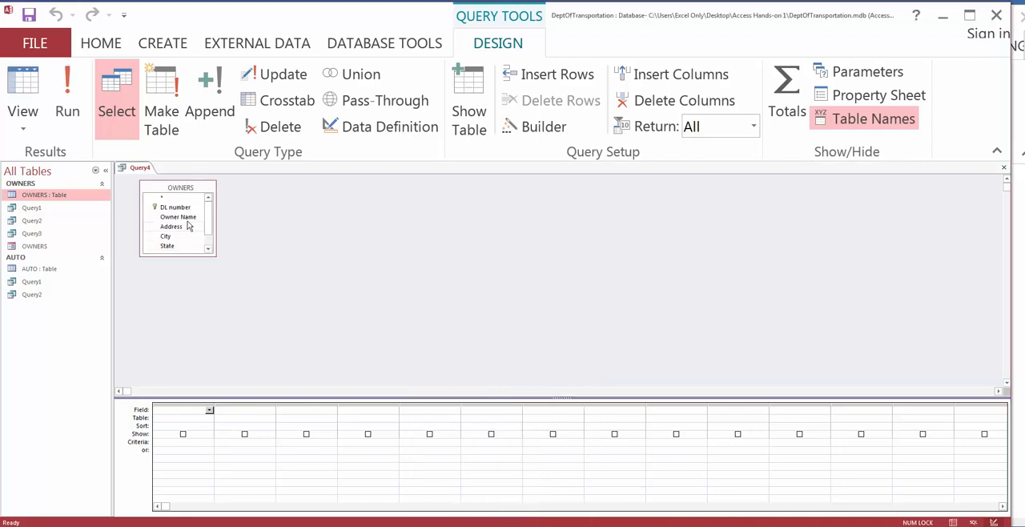
Step: Reposition the OWNERS field list, enlarge the design grid area and show the Total row in the grid
{"action": "left_click_drag", "start_coordinate": [177, 187], "coordinate": [173, 188]}
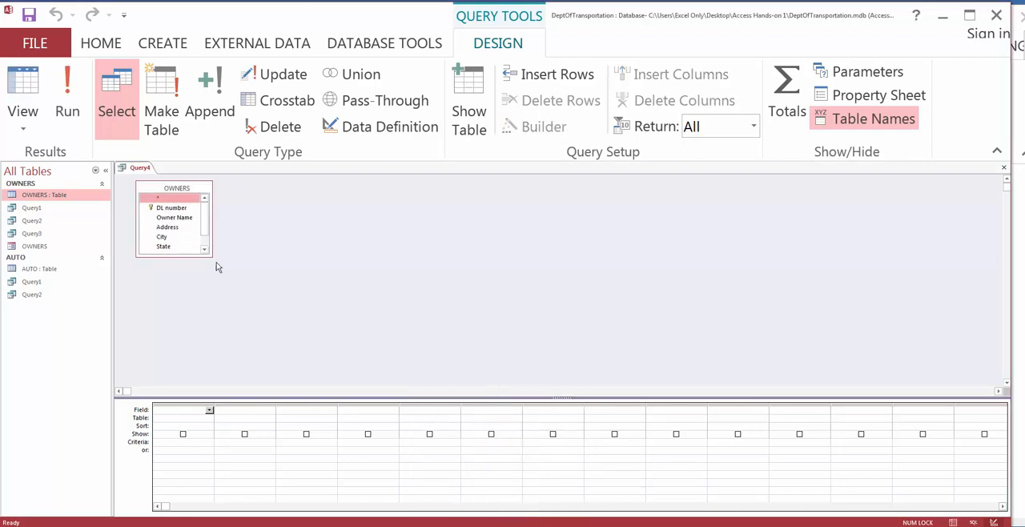
{"action": "left_click_drag", "start_coordinate": [158, 397], "coordinate": [162, 340]}
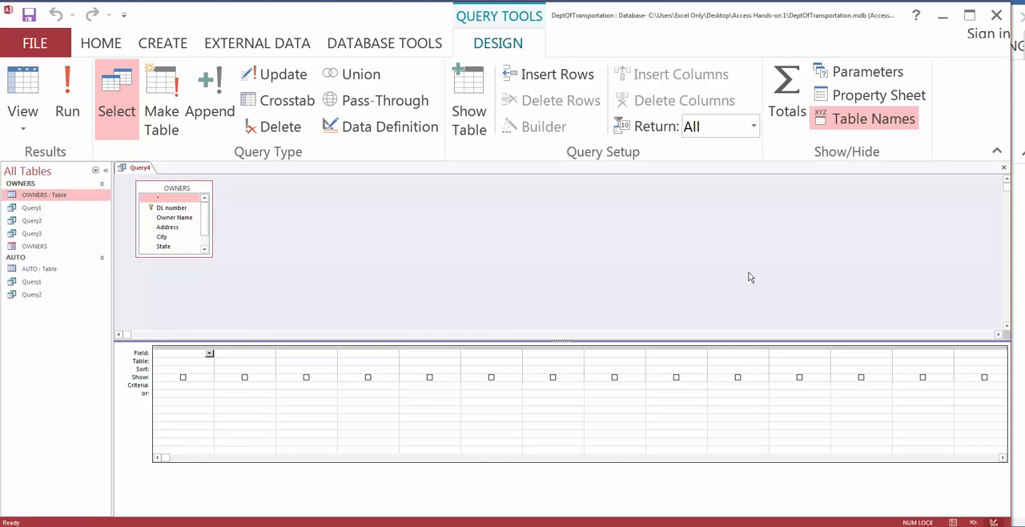
{"action": "left_click", "coordinate": [788, 96]}
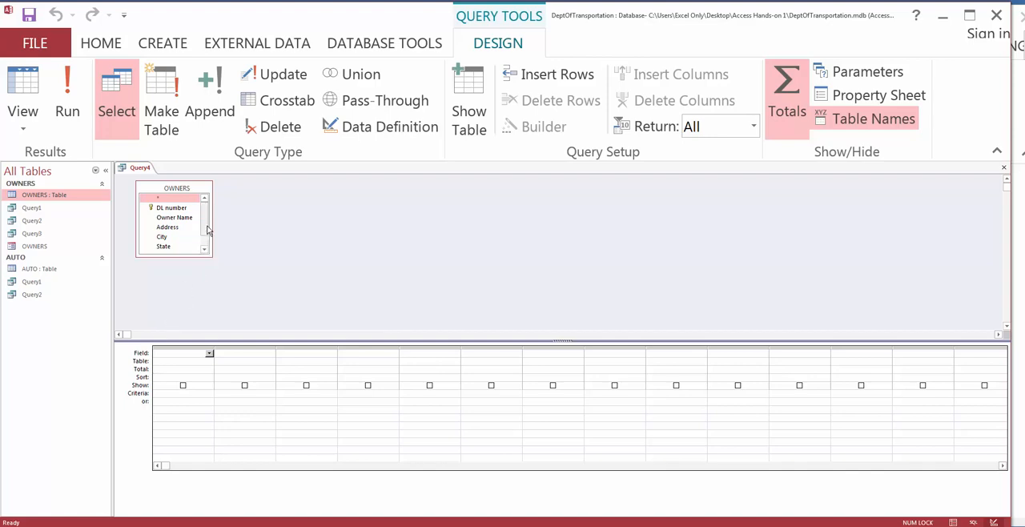
Step: Enlarge the OWNERS field list, add the Score field to the grid and set its Total to Avg
{"action": "left_click_drag", "start_coordinate": [207, 230], "coordinate": [217, 291]}
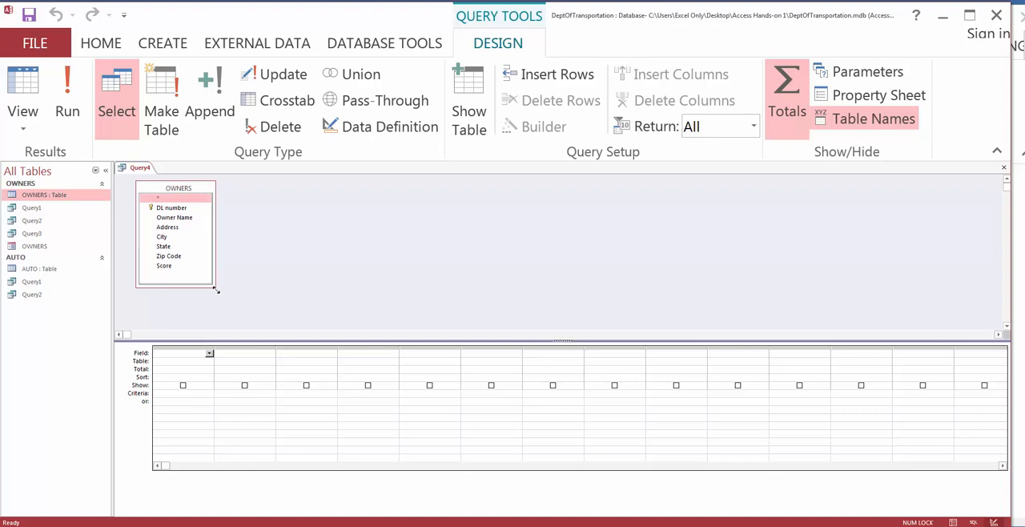
{"action": "left_click", "coordinate": [164, 269]}
{"action": "double_click", "coordinate": [165, 267]}
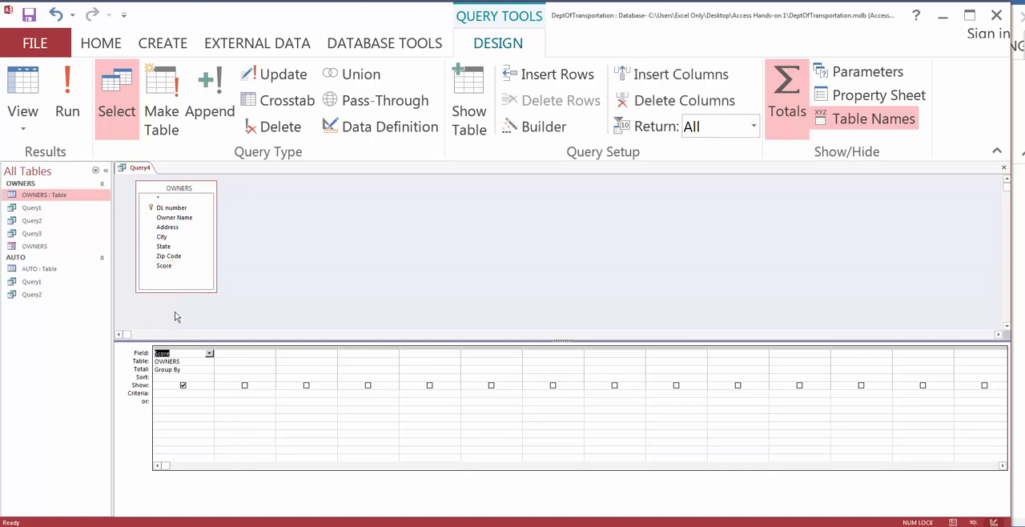
{"action": "left_click", "coordinate": [186, 369]}
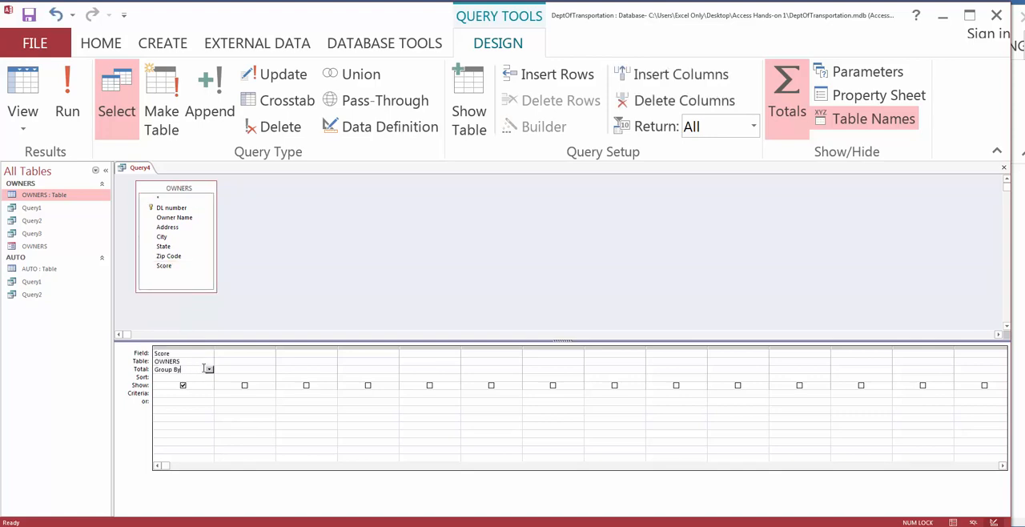
{"action": "left_click", "coordinate": [210, 369]}
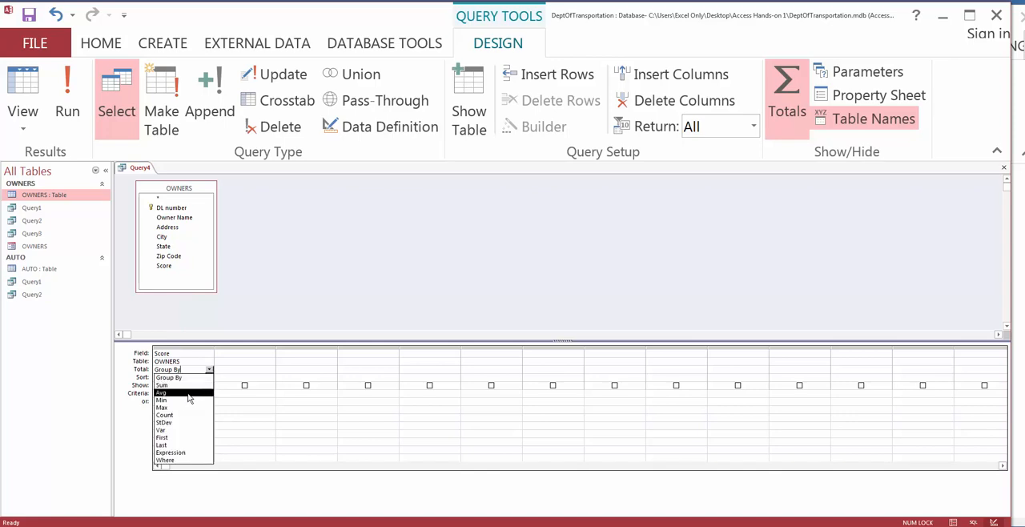
{"action": "left_click", "coordinate": [189, 393]}
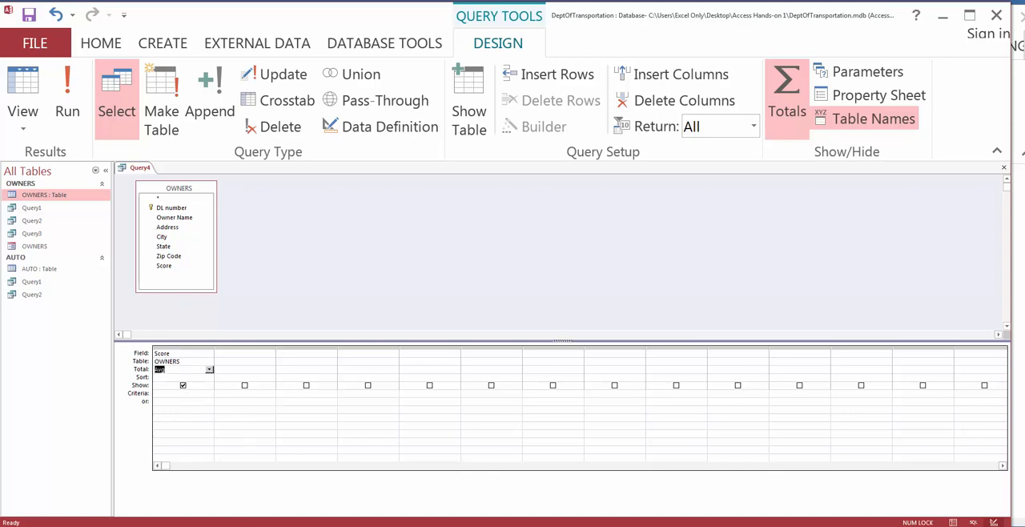
Step: Switch to Word and recheck the fourth task's wording on the average driver's license exam score
{"action": "key", "text": "alt+Tab"}
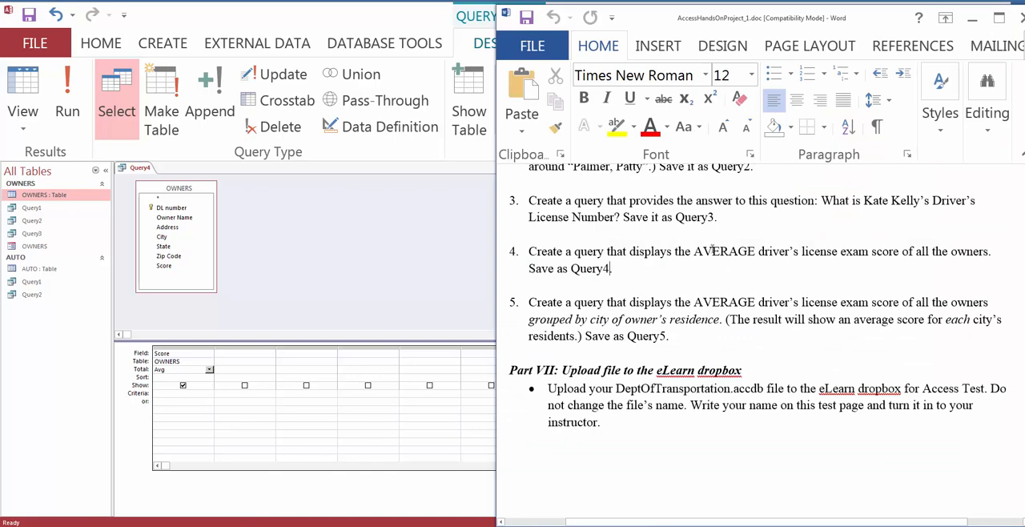
{"action": "left_click_drag", "start_coordinate": [694, 252], "coordinate": [801, 254]}
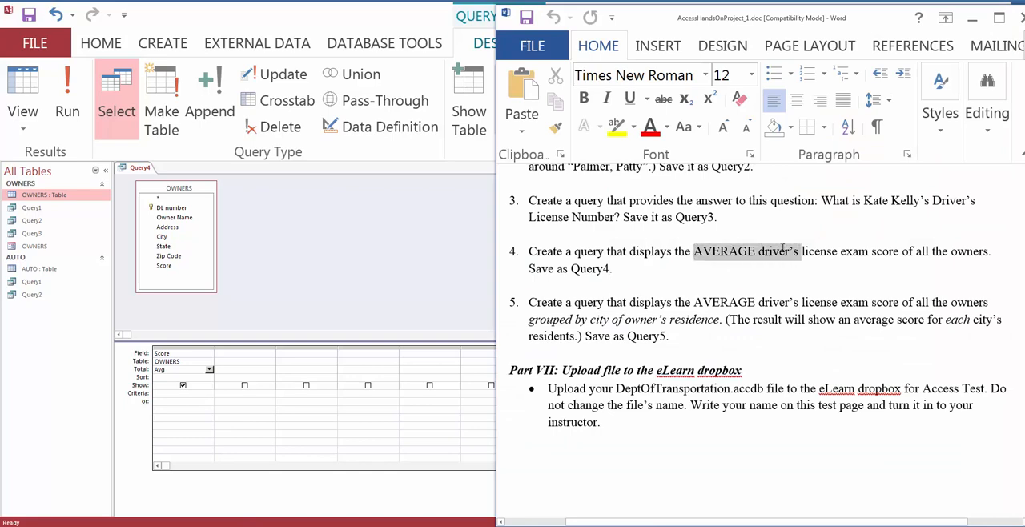
{"action": "left_click", "coordinate": [744, 275]}
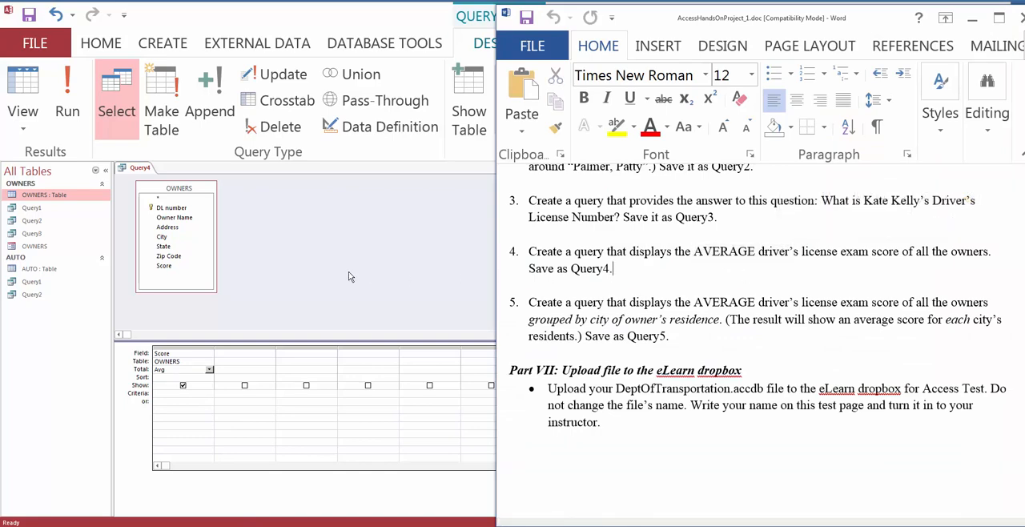
Step: Switch back to Access, run the average score query and fit the result column's width to its heading
{"action": "left_click", "coordinate": [349, 276]}
{"action": "left_click", "coordinate": [67, 97]}
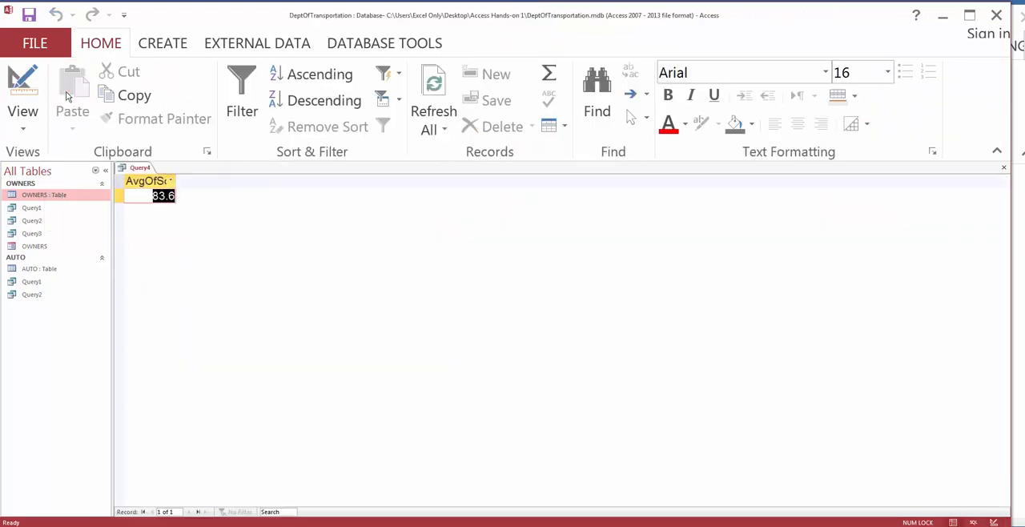
{"action": "double_click", "coordinate": [177, 178]}
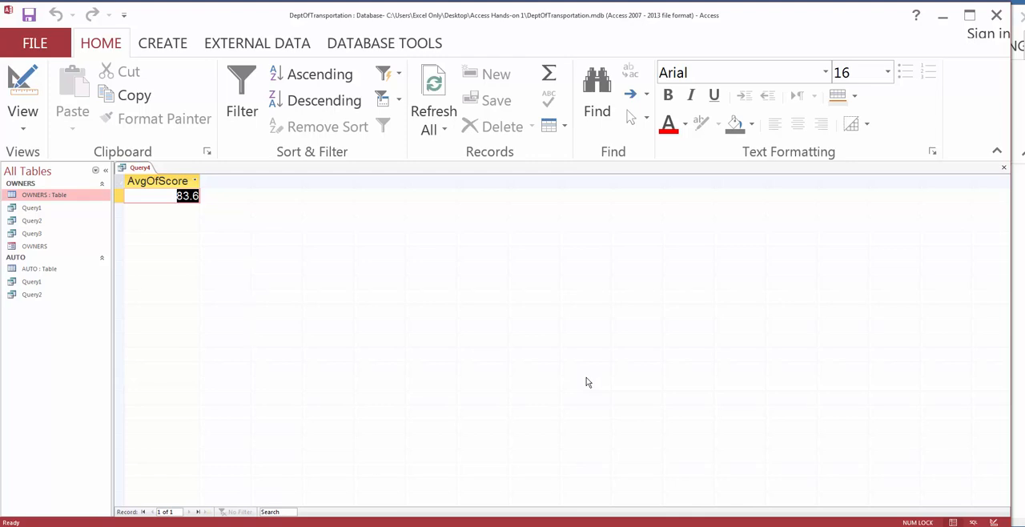
Step: Save the average score query as Query4 and close it
{"action": "right_click", "coordinate": [138, 168]}
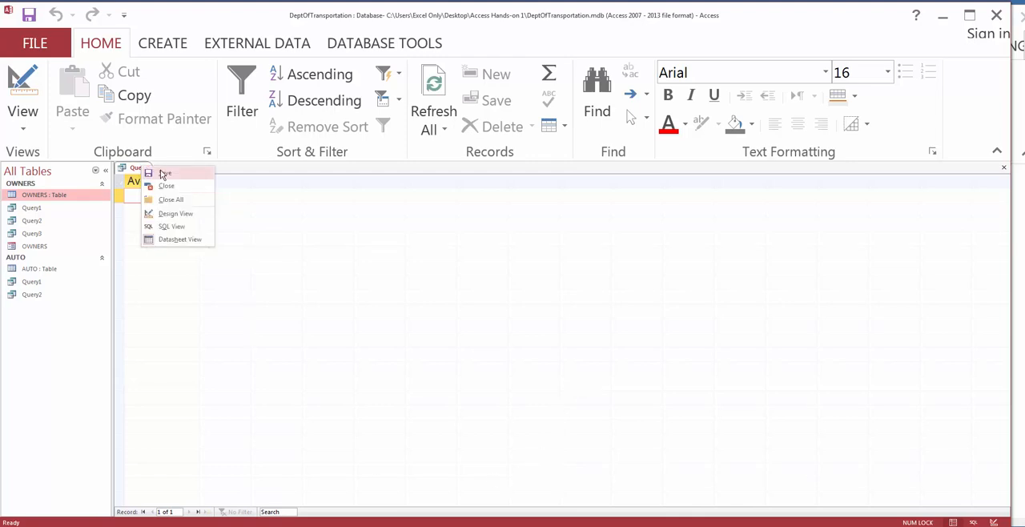
{"action": "left_click", "coordinate": [163, 173]}
{"action": "left_click", "coordinate": [505, 212]}
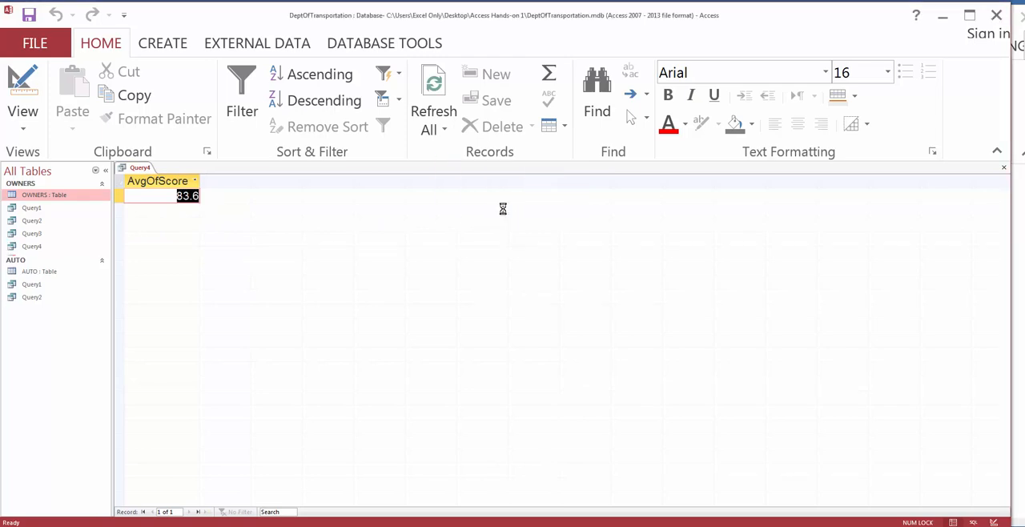
{"action": "right_click", "coordinate": [146, 170]}
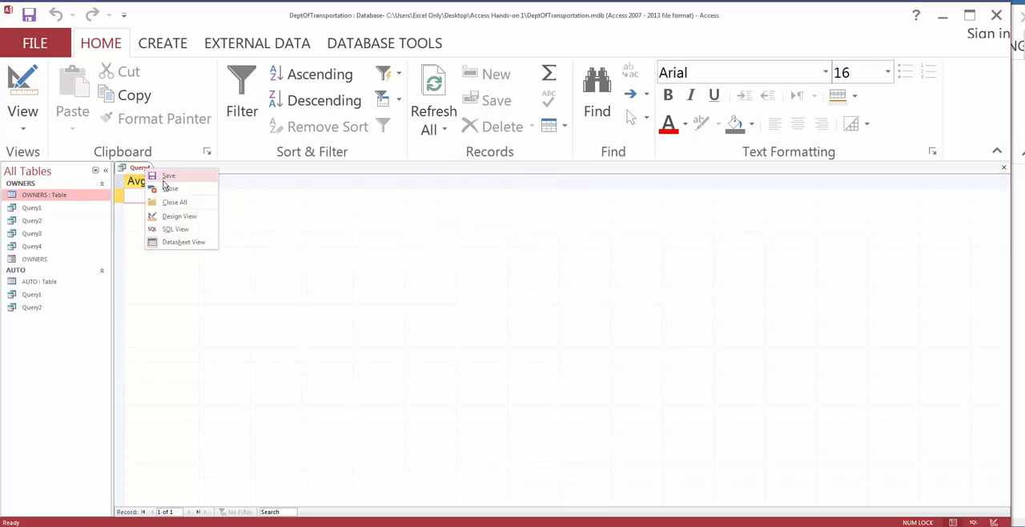
{"action": "left_click", "coordinate": [170, 190]}
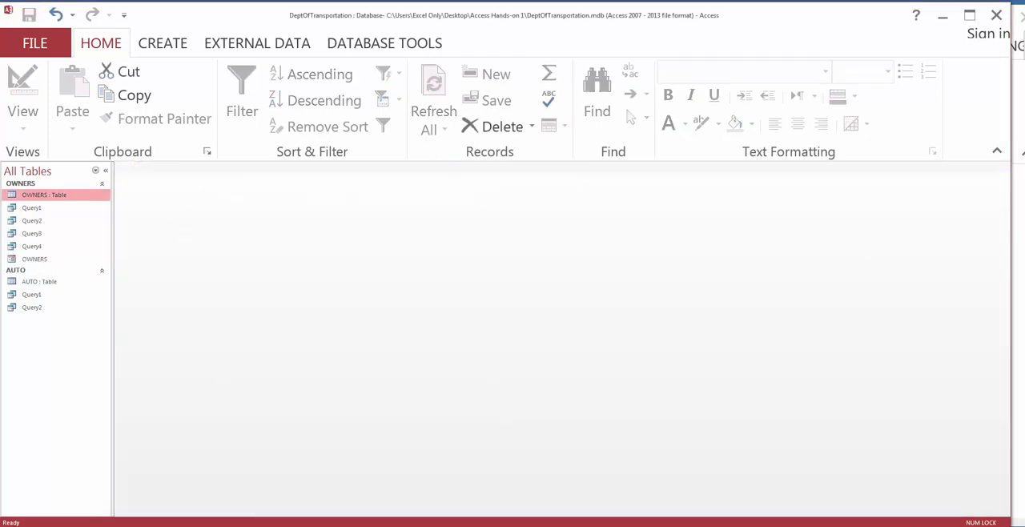
Step: Switch to Word and read the fifth query task, including the average exam score and the grouping by city of residence
{"action": "key", "text": "alt+Tab"}
{"action": "left_click_drag", "start_coordinate": [609, 302], "coordinate": [674, 305]}
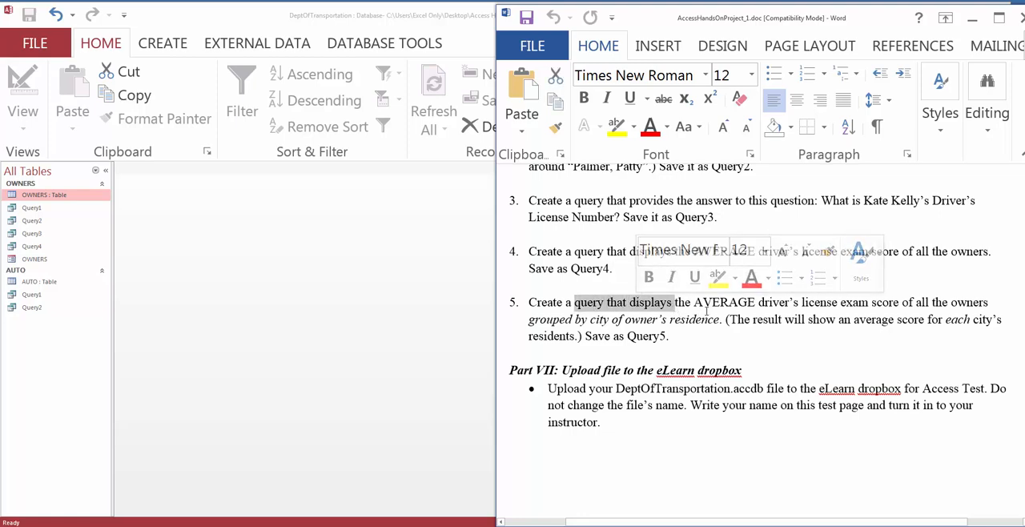
{"action": "left_click_drag", "start_coordinate": [695, 304], "coordinate": [737, 304]}
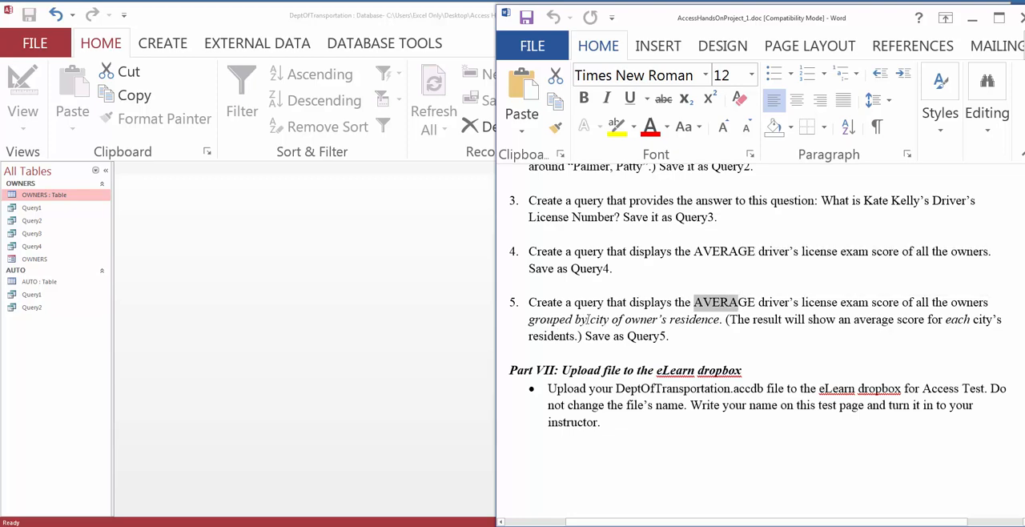
{"action": "left_click_drag", "start_coordinate": [575, 319], "coordinate": [720, 319]}
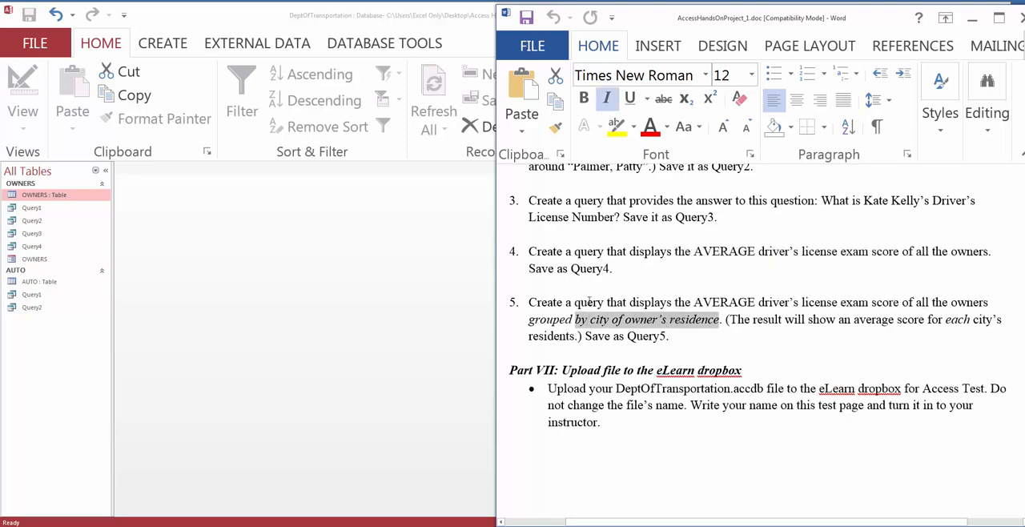
{"action": "left_click_drag", "start_coordinate": [577, 303], "coordinate": [930, 303]}
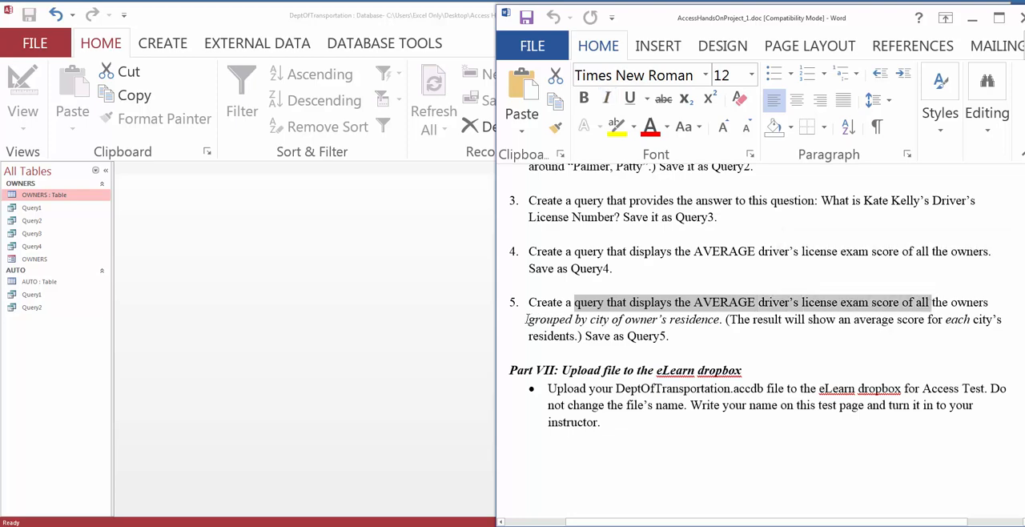
{"action": "left_click_drag", "start_coordinate": [527, 318], "coordinate": [719, 319]}
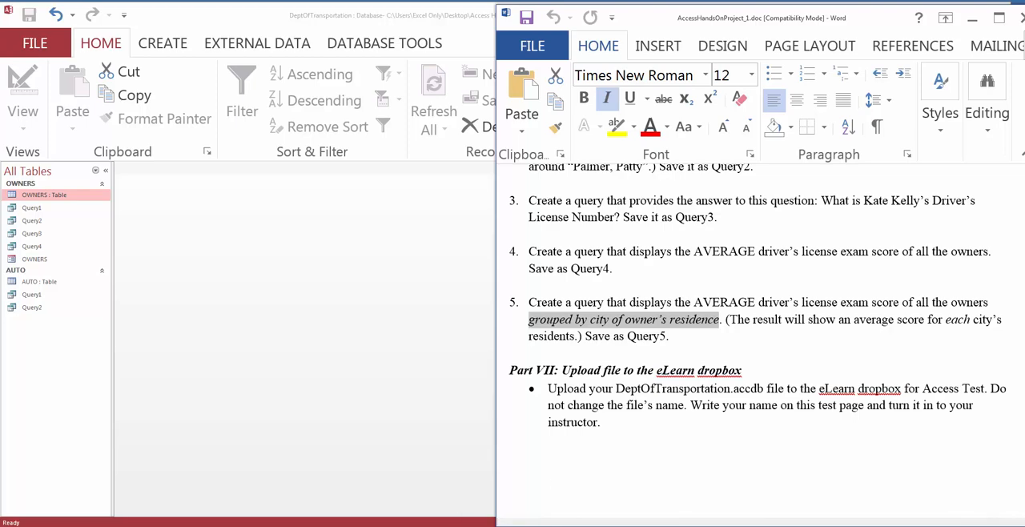
Step: Switch to Access and start another query in Design view for the fifth task, adding only the OWNERS table
{"action": "key", "text": "alt+Tab"}
{"action": "left_click", "coordinate": [162, 45]}
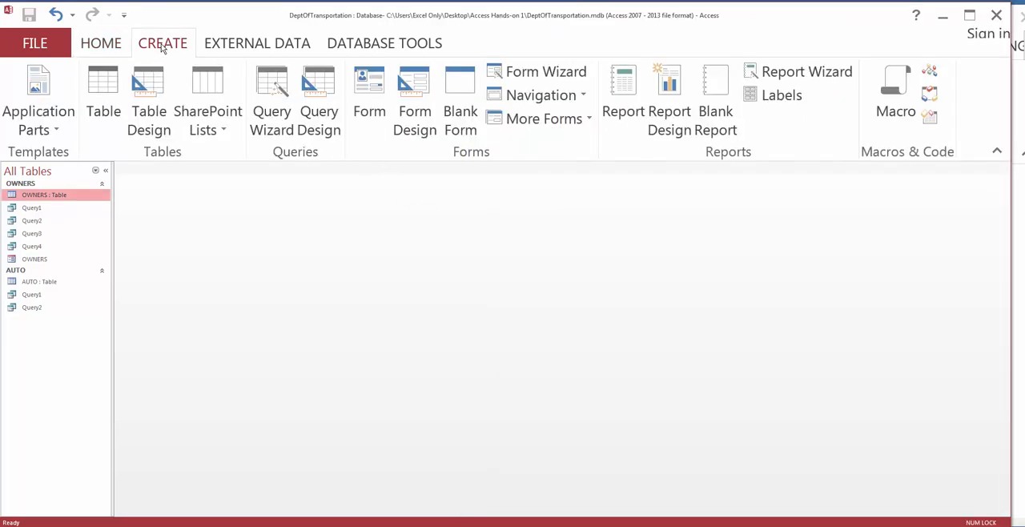
{"action": "left_click", "coordinate": [318, 113]}
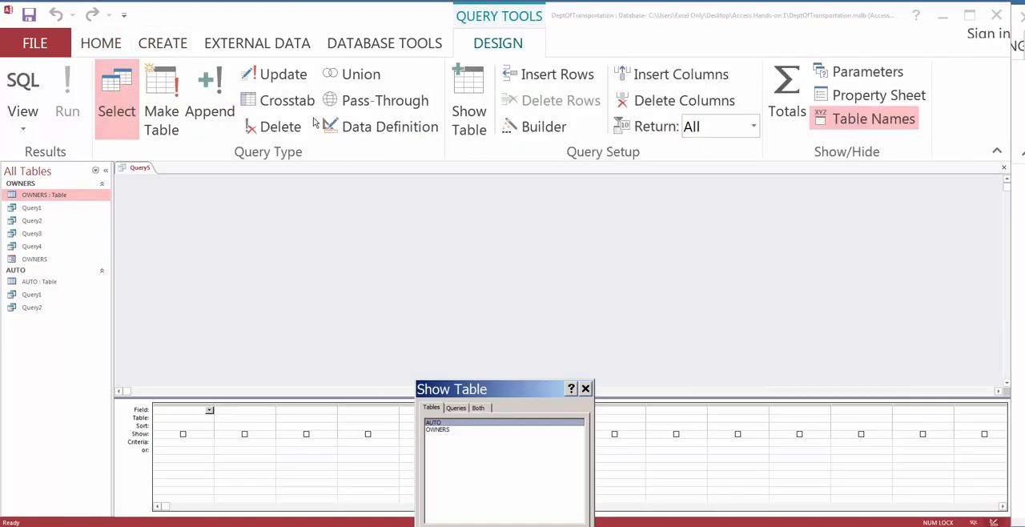
{"action": "double_click", "coordinate": [439, 430]}
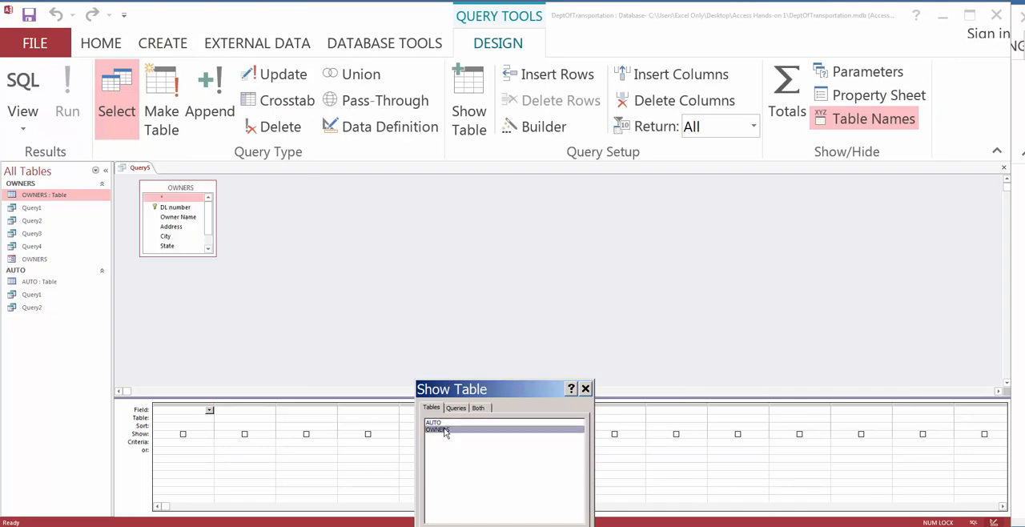
{"action": "left_click", "coordinate": [561, 525]}
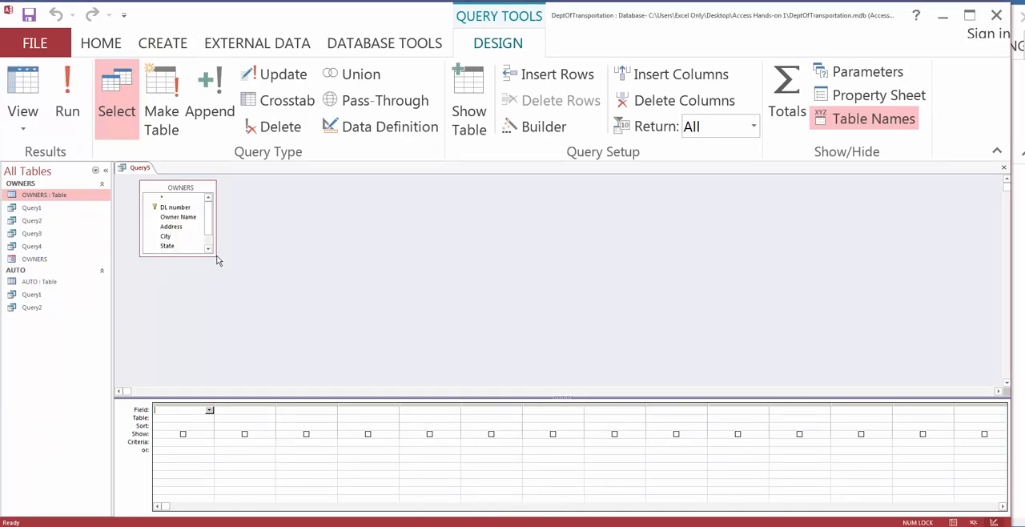
Step: Enlarge the OWNERS field list and the design grid area, and add the Total row to the query grid
{"action": "left_click_drag", "start_coordinate": [216, 256], "coordinate": [233, 305]}
{"action": "left_click_drag", "start_coordinate": [547, 402], "coordinate": [556, 355]}
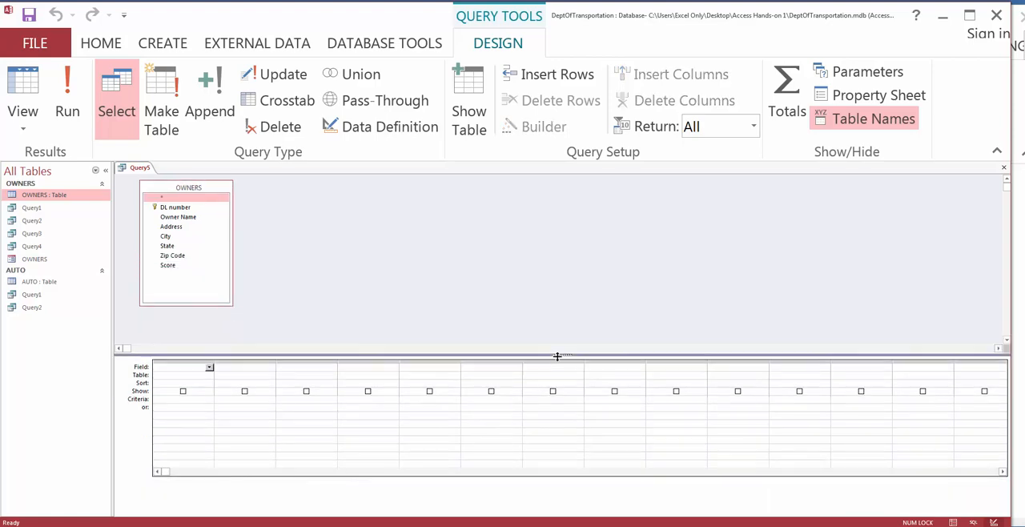
{"action": "left_click", "coordinate": [788, 110]}
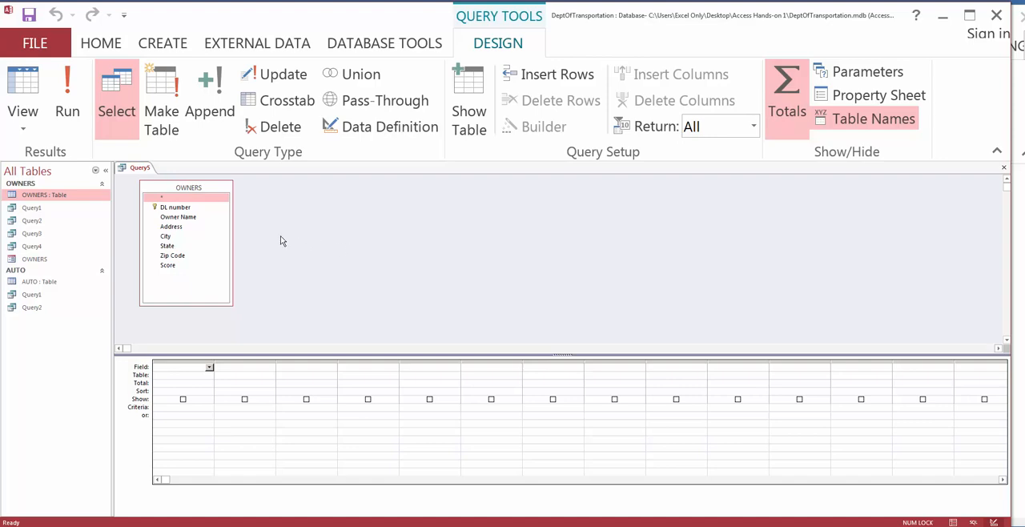
Step: Add the Score field with the Avg total and the City field with Group By to the query
{"action": "double_click", "coordinate": [168, 265]}
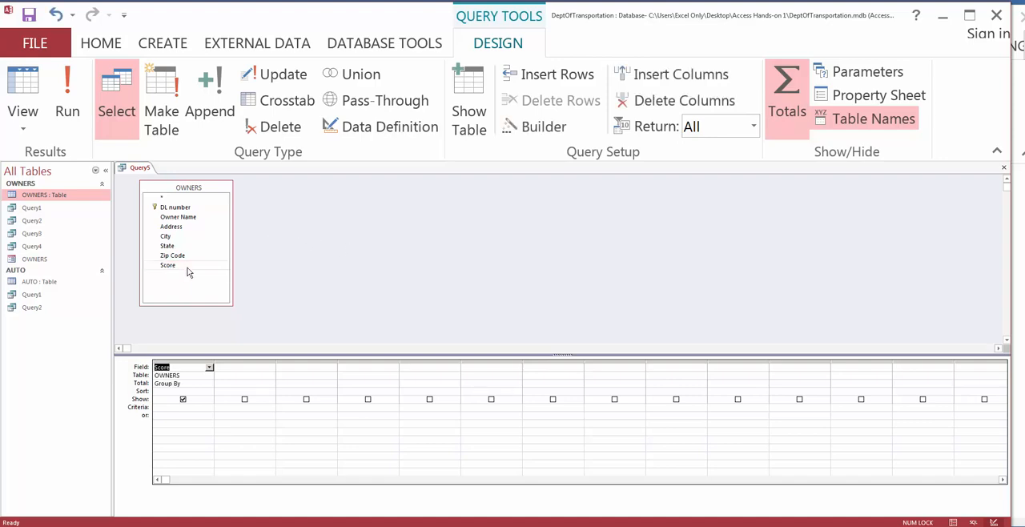
{"action": "left_click", "coordinate": [193, 384]}
{"action": "left_click", "coordinate": [209, 385]}
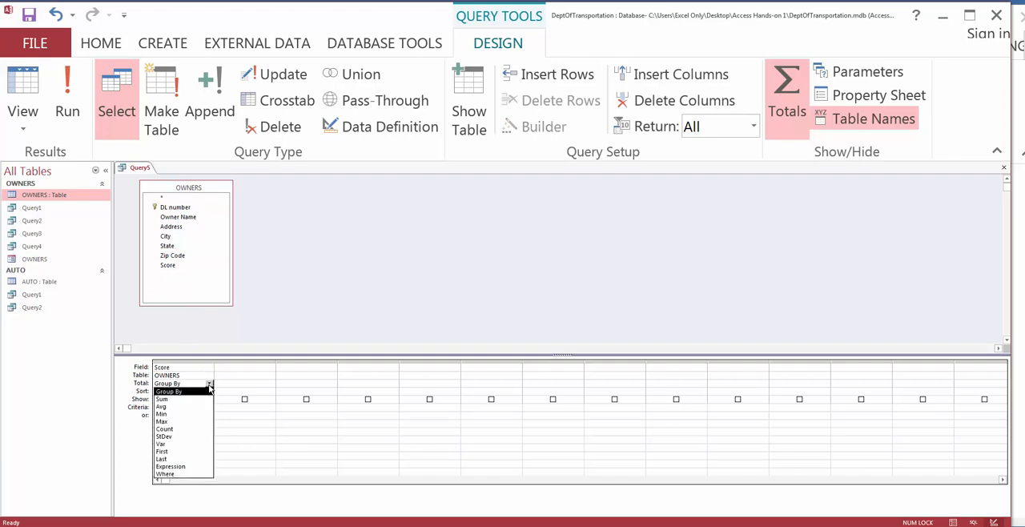
{"action": "left_click", "coordinate": [200, 406]}
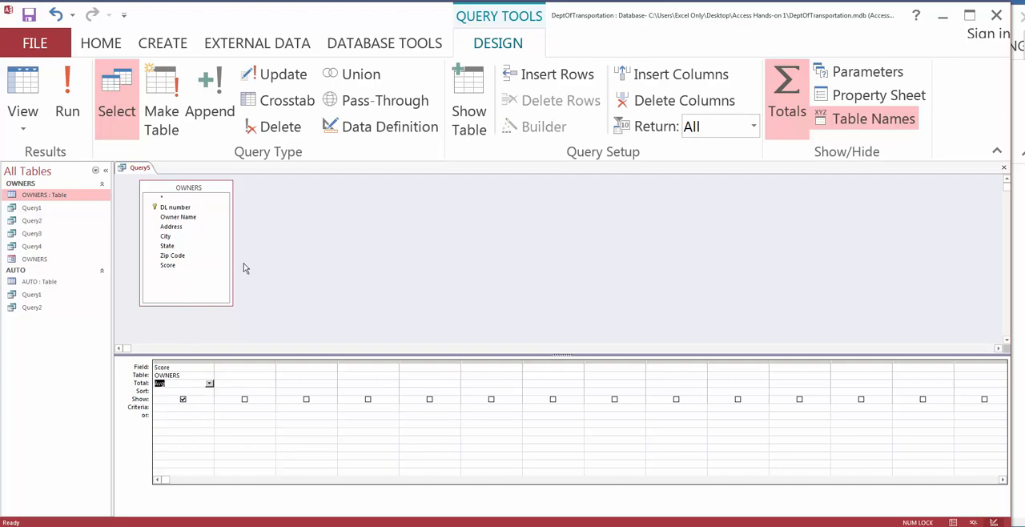
{"action": "double_click", "coordinate": [170, 237]}
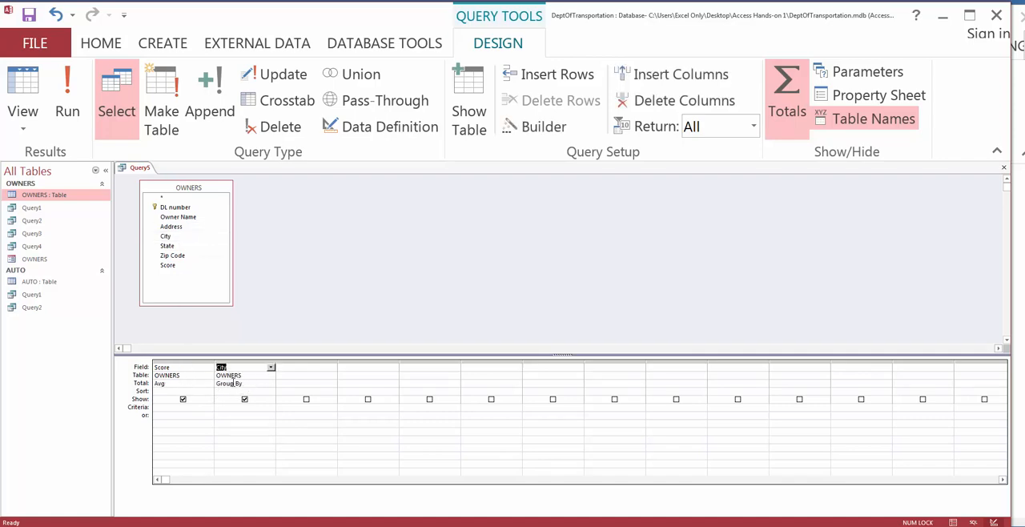
{"action": "left_click", "coordinate": [232, 383]}
{"action": "left_click", "coordinate": [233, 368]}
Step: Run the average score by city query and widen the AvgOfScore column to fit its contents
{"action": "left_click", "coordinate": [67, 83]}
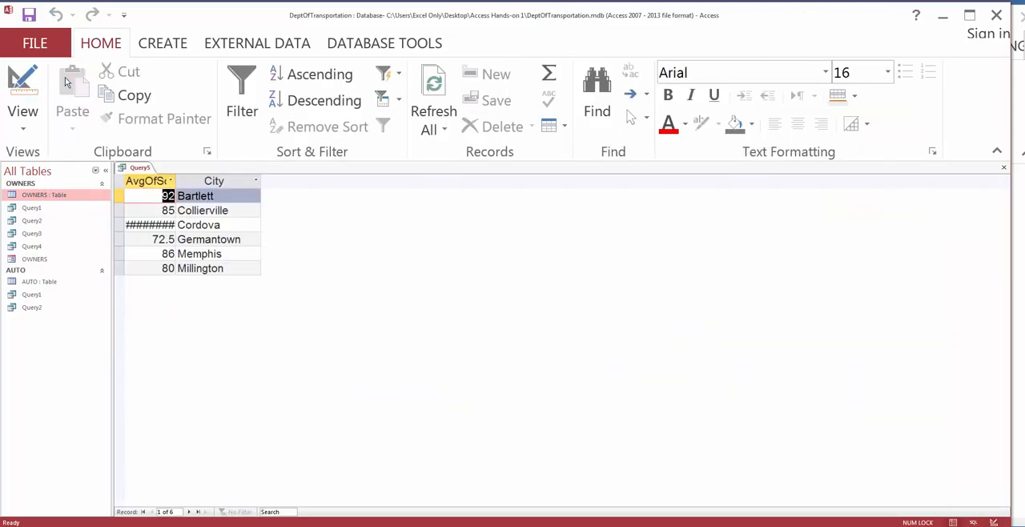
{"action": "double_click", "coordinate": [176, 181]}
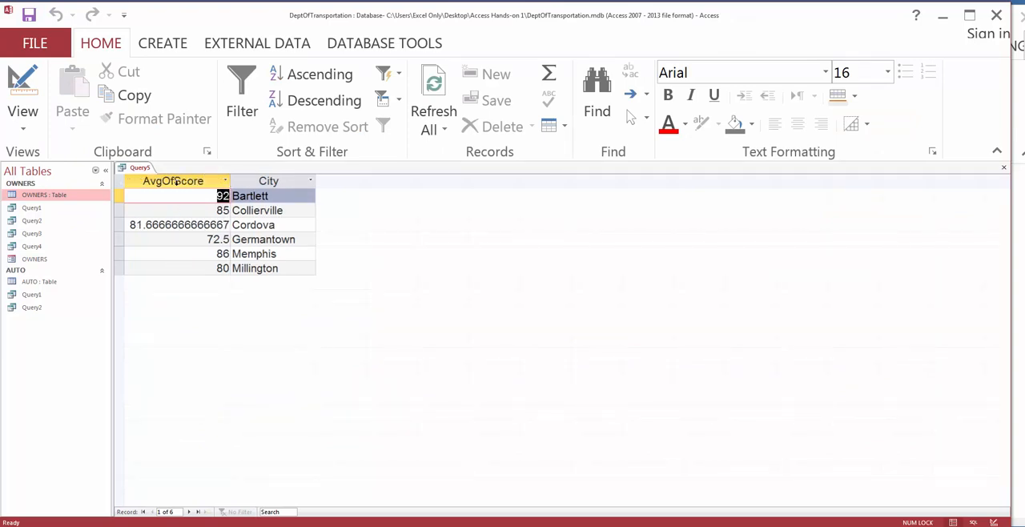
{"action": "left_click_drag", "start_coordinate": [229, 225], "coordinate": [157, 226]}
Step: Save the average score by city query as Query5 and close it
{"action": "right_click", "coordinate": [145, 167]}
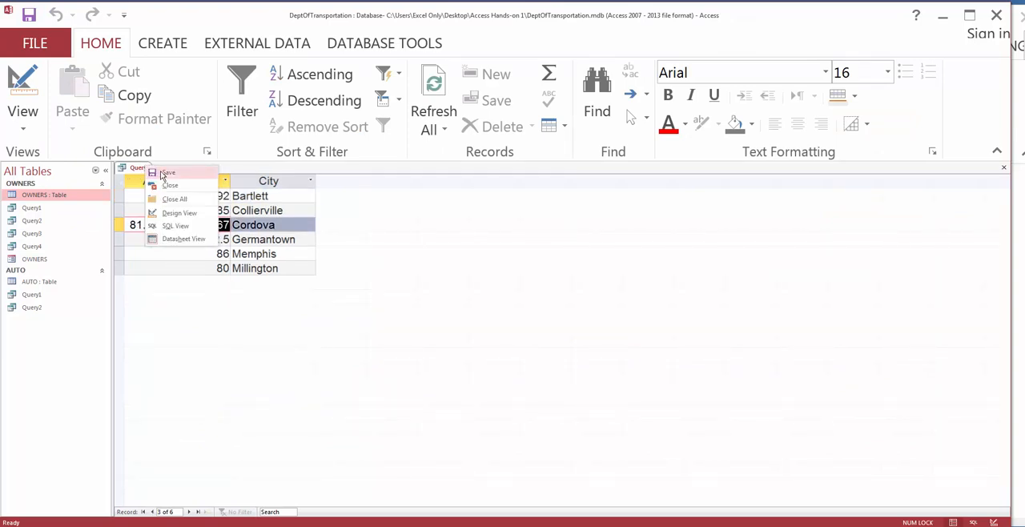
{"action": "left_click", "coordinate": [152, 172]}
{"action": "left_click", "coordinate": [507, 212]}
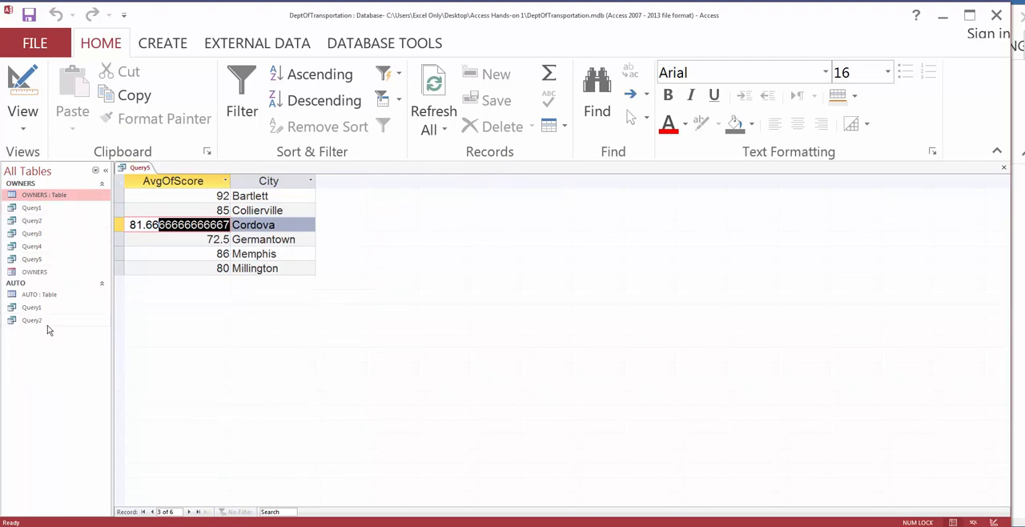
{"action": "right_click", "coordinate": [149, 169]}
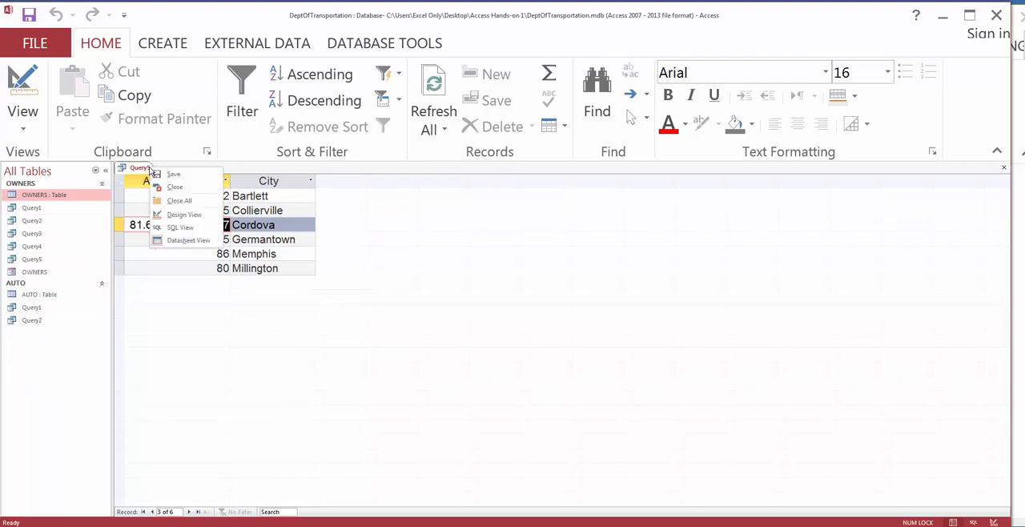
{"action": "left_click", "coordinate": [174, 189]}
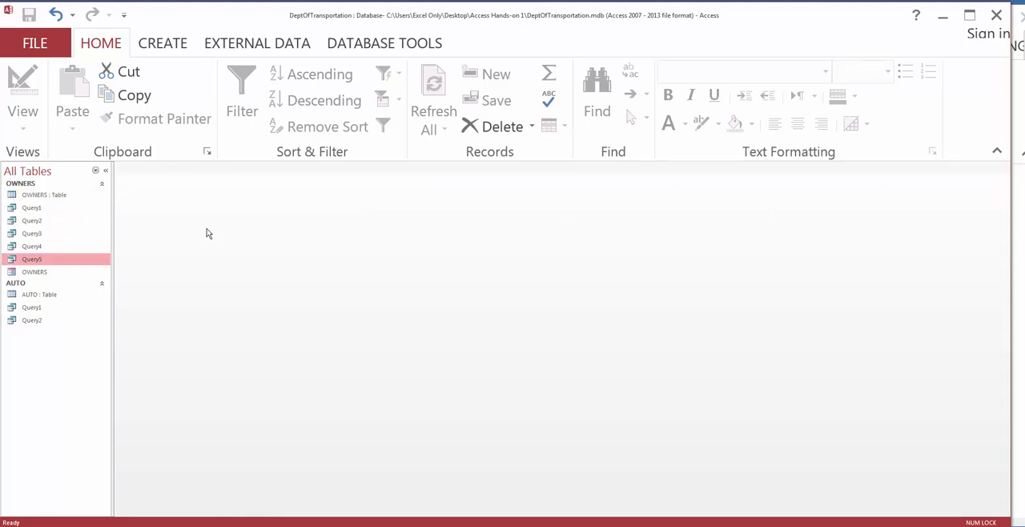
Step: Open Query1 through Query5 of the OWNERS group and the OWNERS table to review their records
{"action": "double_click", "coordinate": [36, 210]}
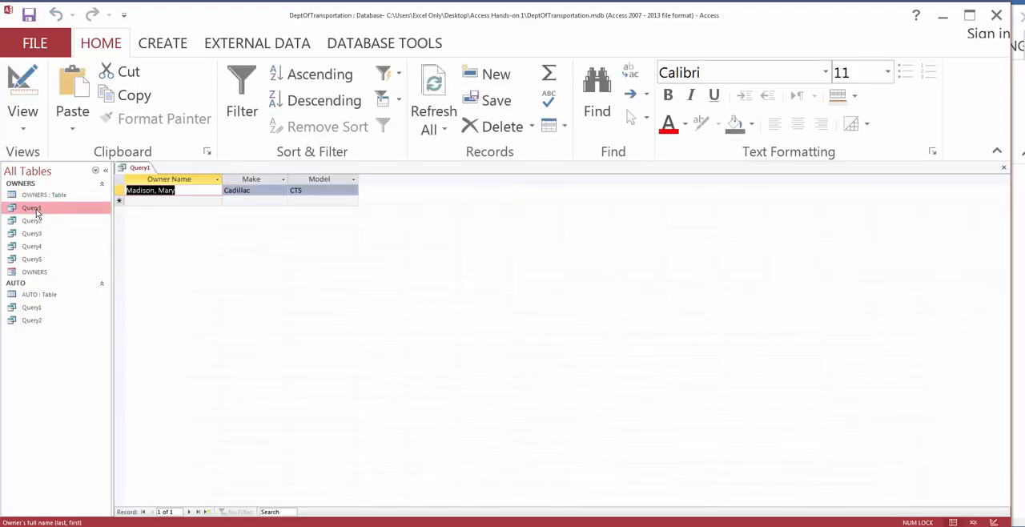
{"action": "double_click", "coordinate": [39, 222]}
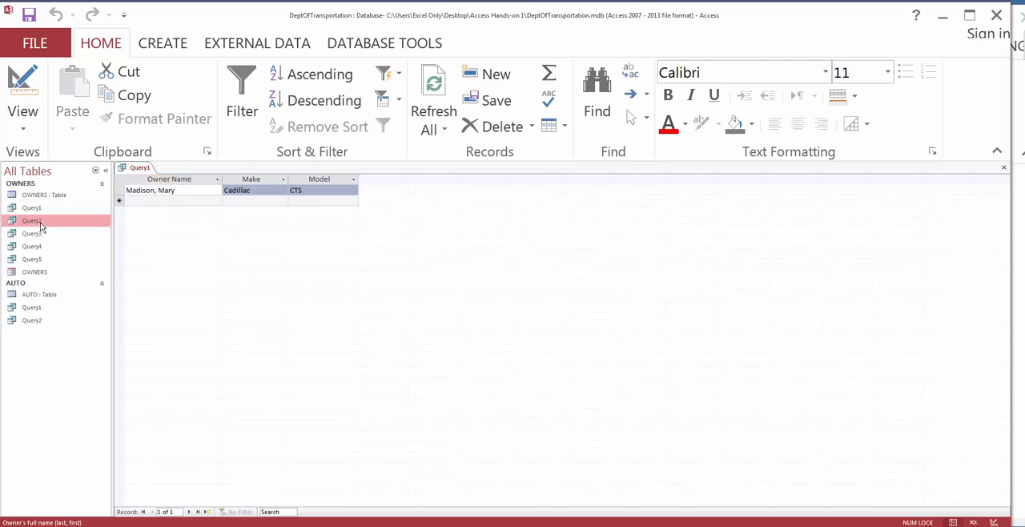
{"action": "double_click", "coordinate": [32, 234]}
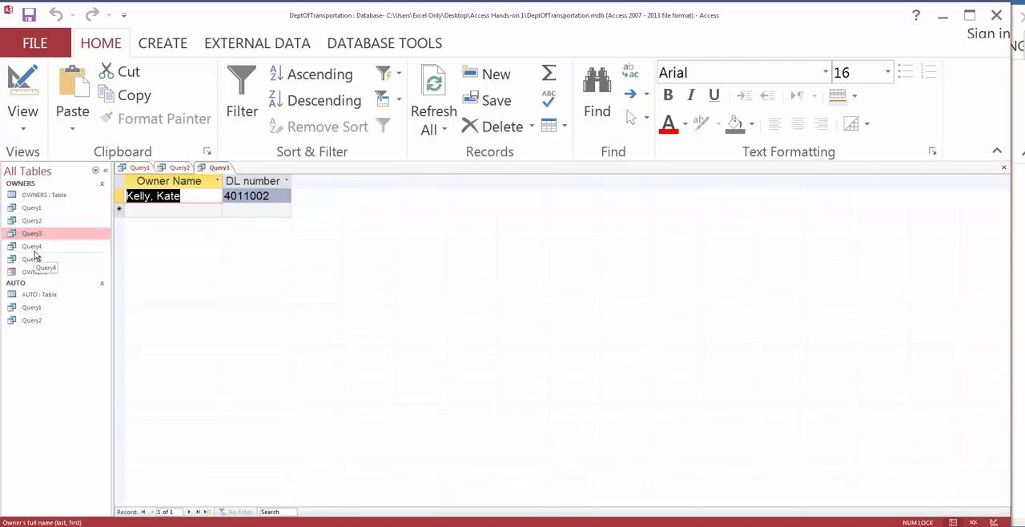
{"action": "double_click", "coordinate": [34, 248]}
{"action": "double_click", "coordinate": [35, 261]}
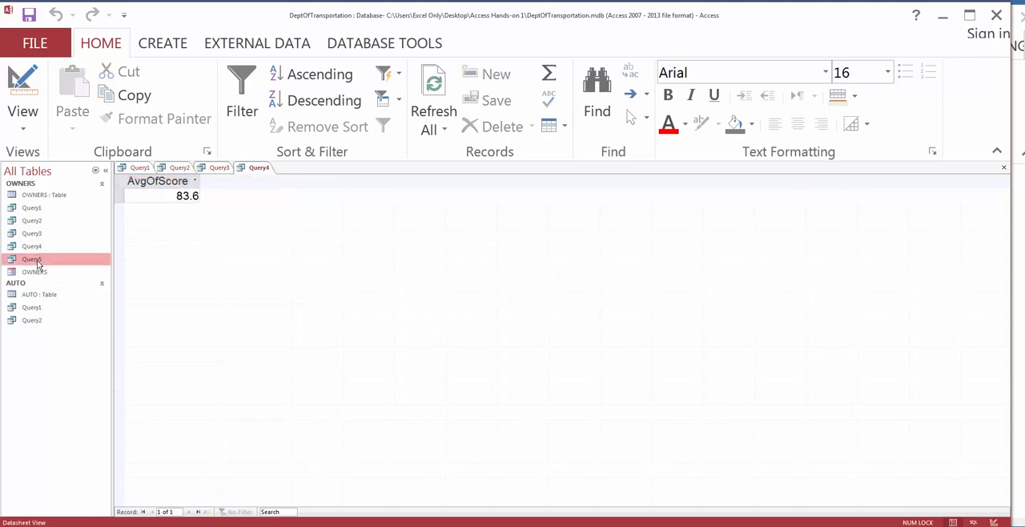
{"action": "double_click", "coordinate": [42, 200]}
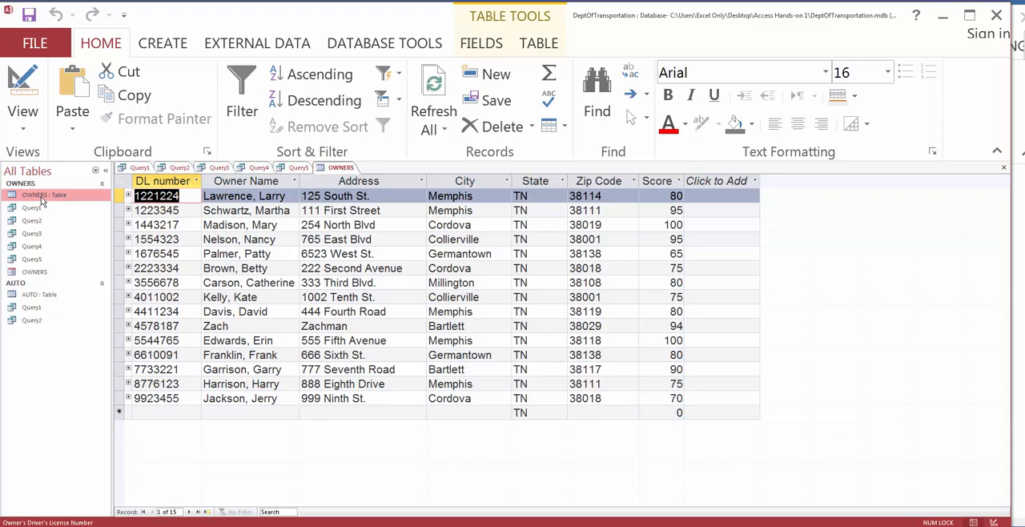